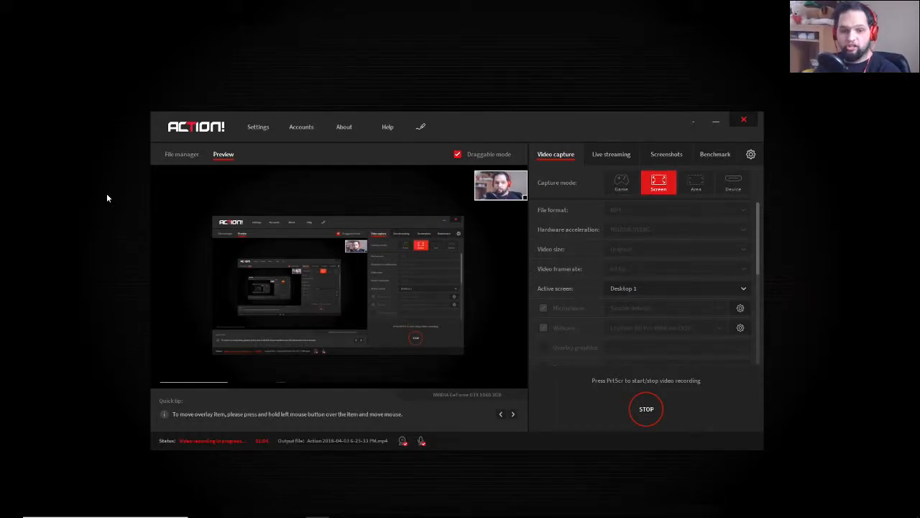
Inspect the recordings in the file manager, the new-folder dialog, and the Recorded folder in Windows Explorer
click(169, 155)
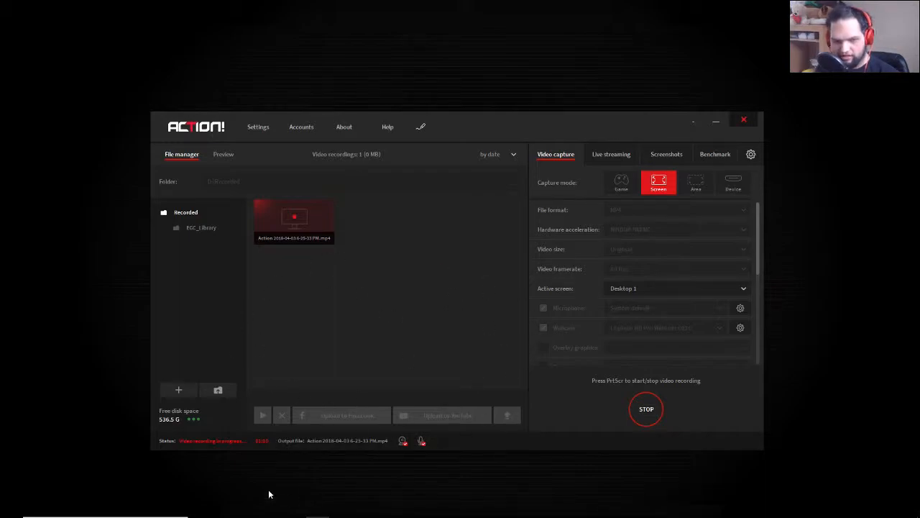
click(173, 393)
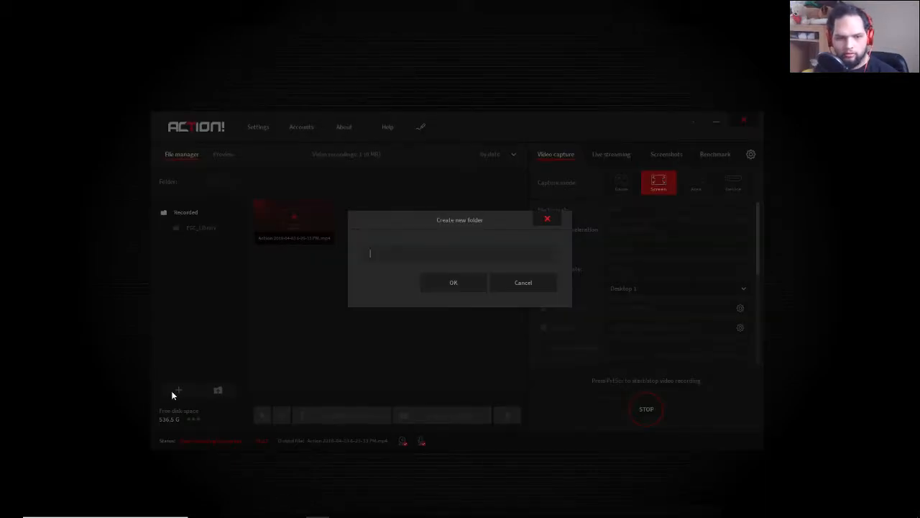
click(542, 217)
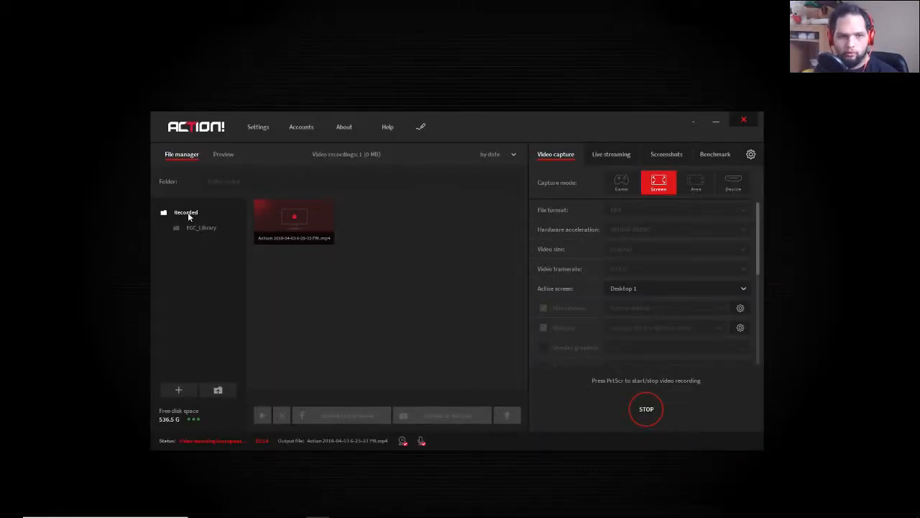
click(219, 392)
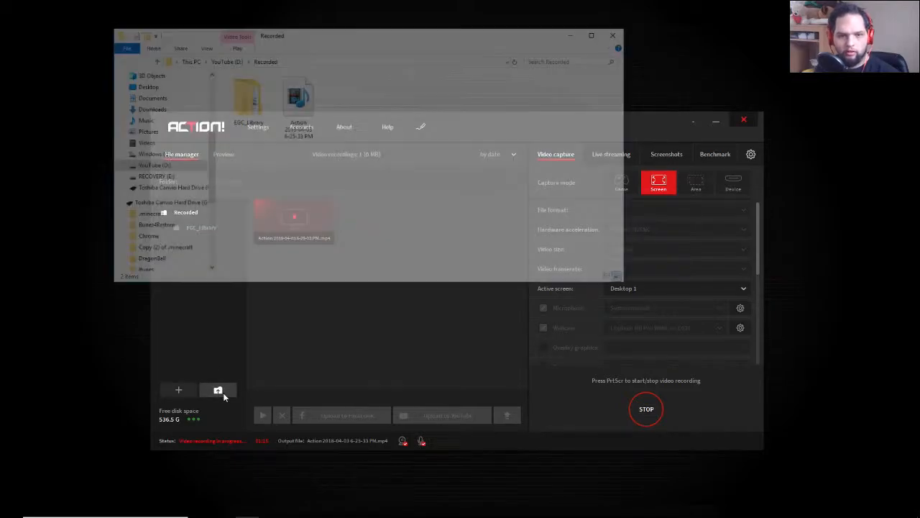
click(621, 33)
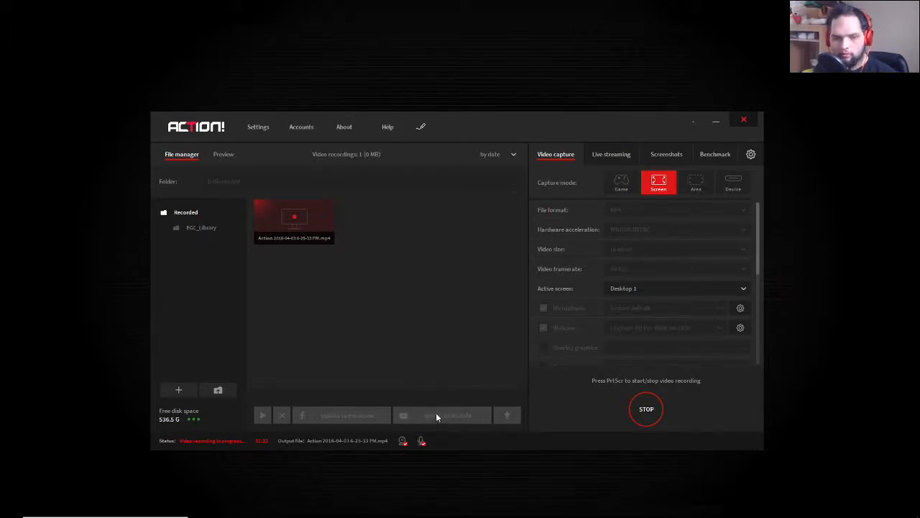
View the live recording preview, return to the list of recordings, and check its sort options
click(223, 154)
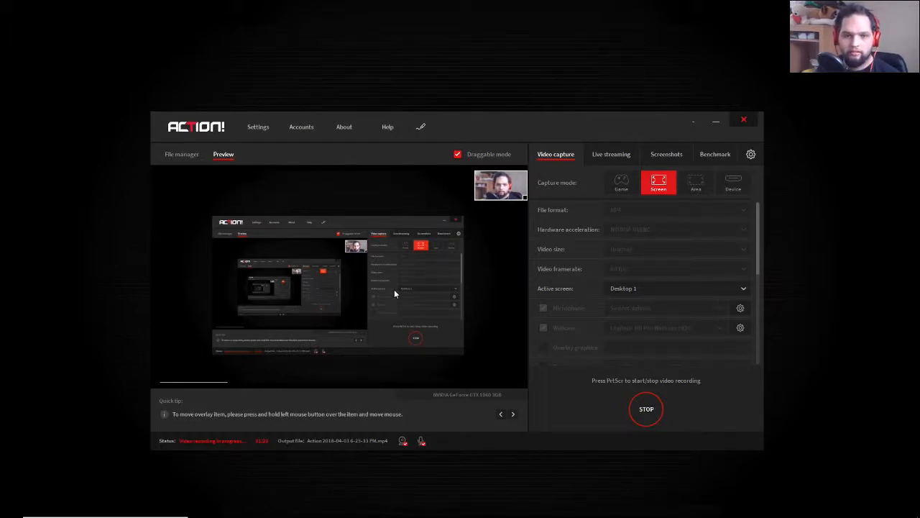
click(182, 152)
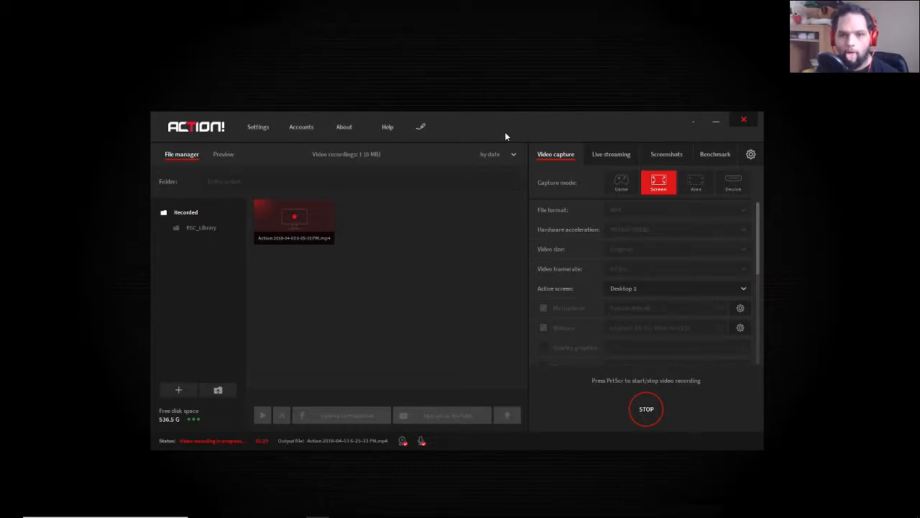
click(513, 154)
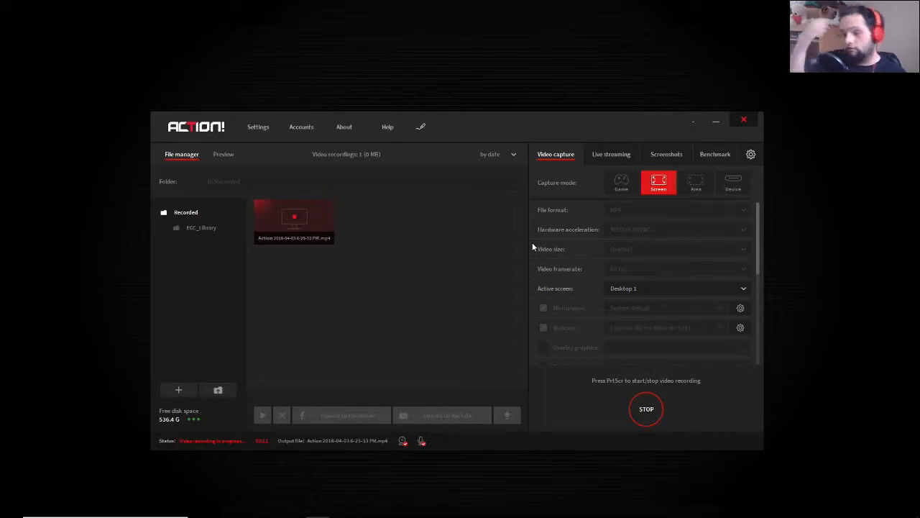
Review the screen capture settings, including the active screen choices
scroll(532, 245, down, 1)
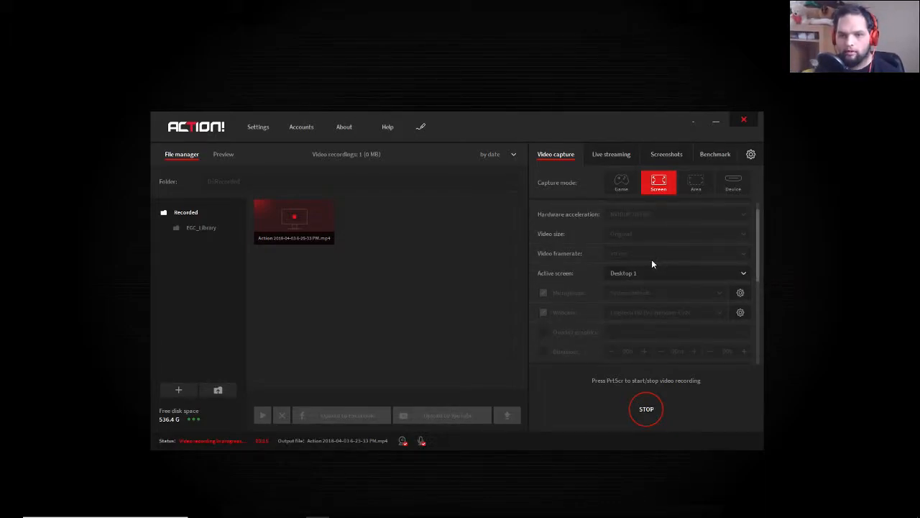
scroll(660, 270, down, 2)
click(654, 249)
click(538, 234)
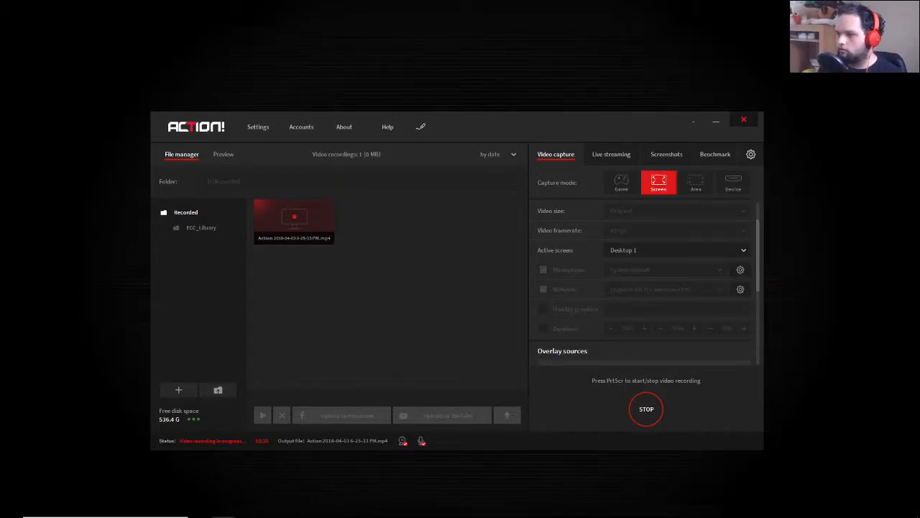
click(619, 249)
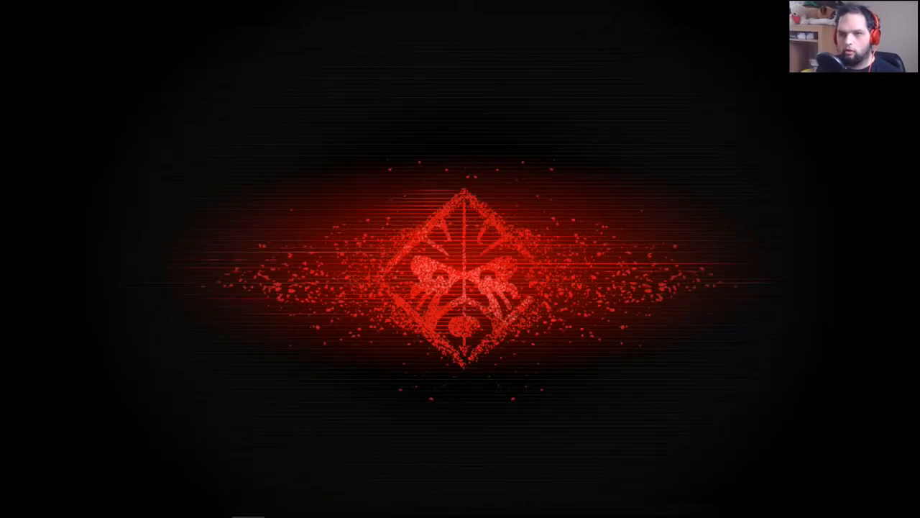
right_click(525, 136)
click(332, 94)
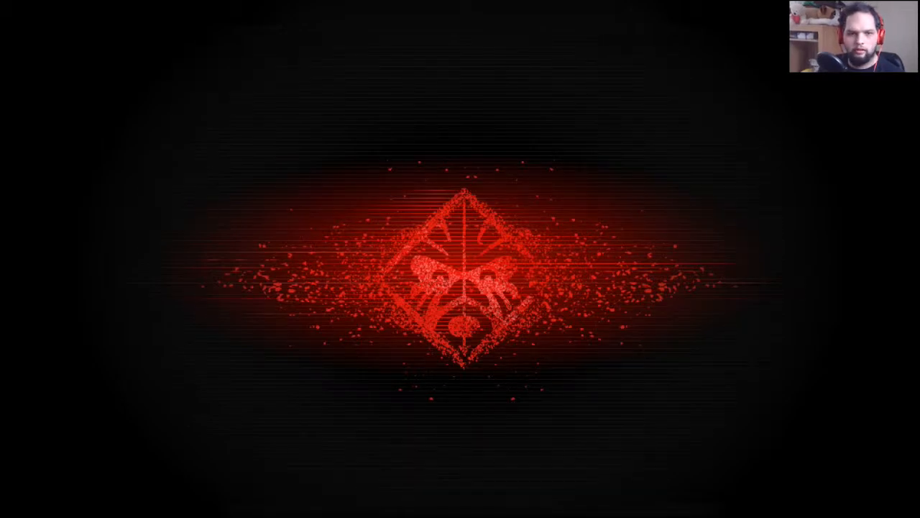
right_click(514, 246)
click(391, 204)
right_click(450, 203)
click(375, 127)
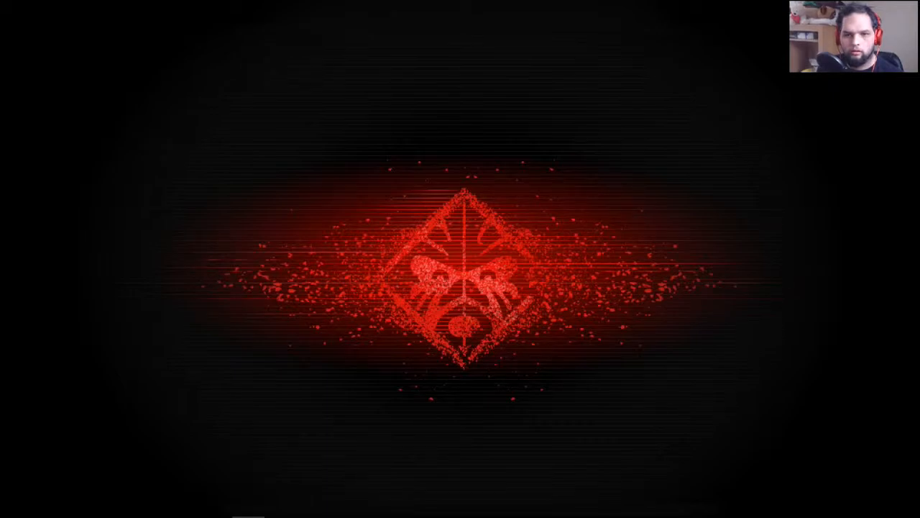
Bring the recorder window back to the front and reposition it slightly higher on the desktop
key(alt+Tab)
click(136, 109)
drag(417, 83, 463, 87)
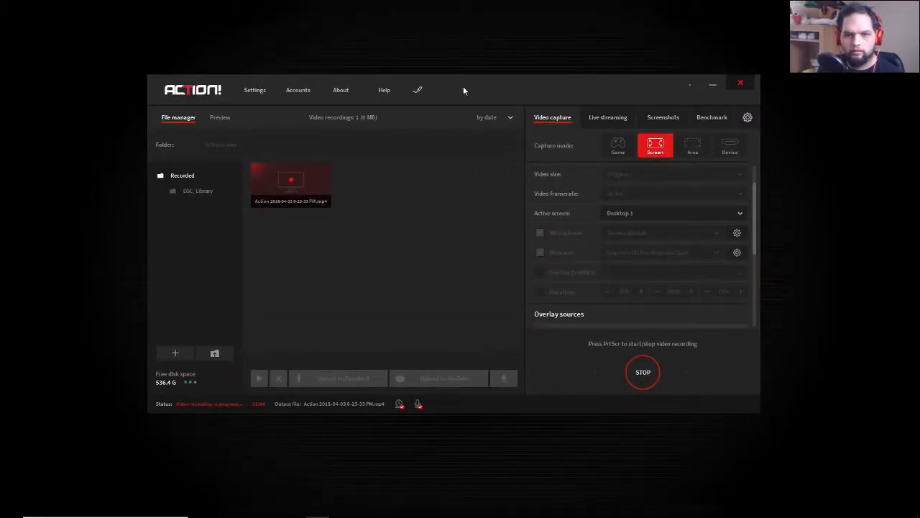
Review the webcam settings and its capture mode options, keeping Always record
scroll(602, 216, down, 1)
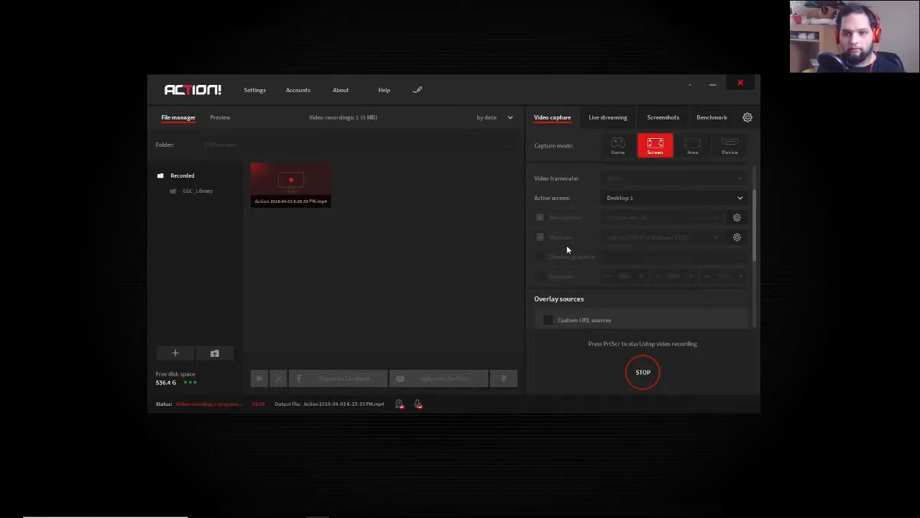
scroll(567, 245, down, 1)
click(737, 230)
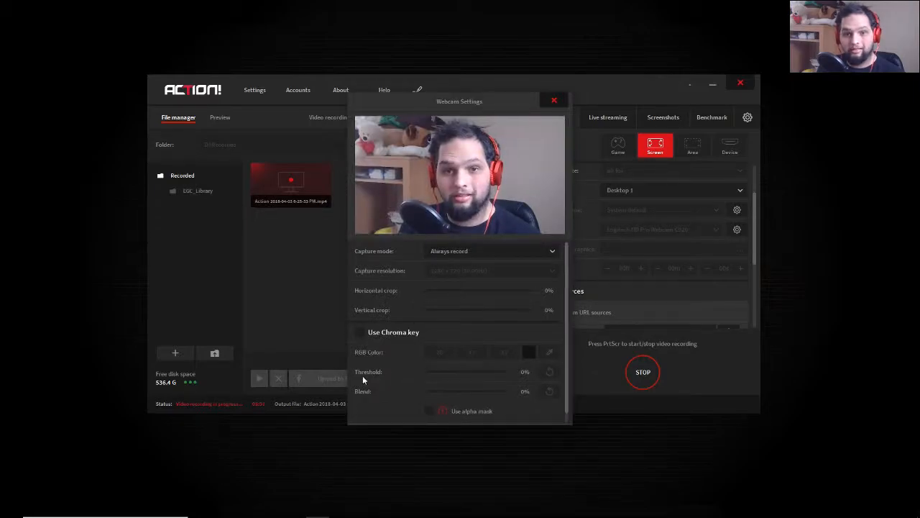
click(434, 253)
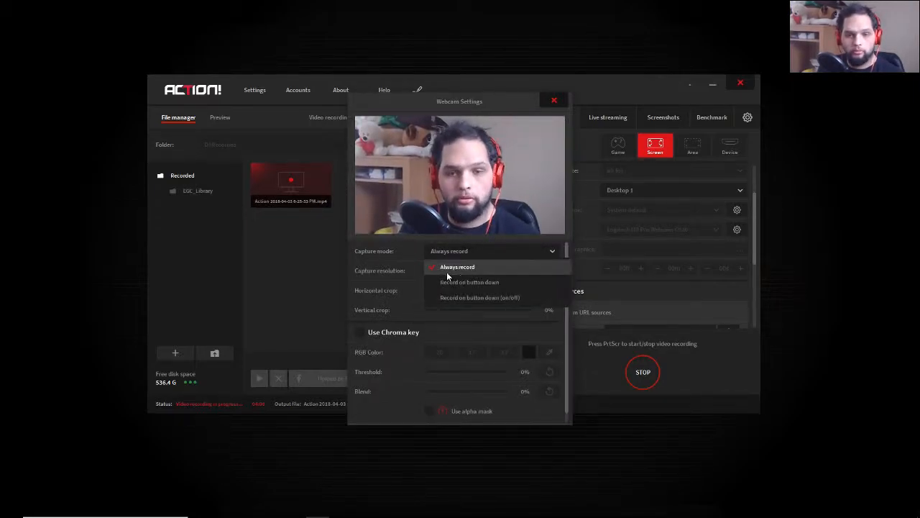
click(440, 267)
click(442, 253)
click(403, 260)
scroll(414, 265, down, 1)
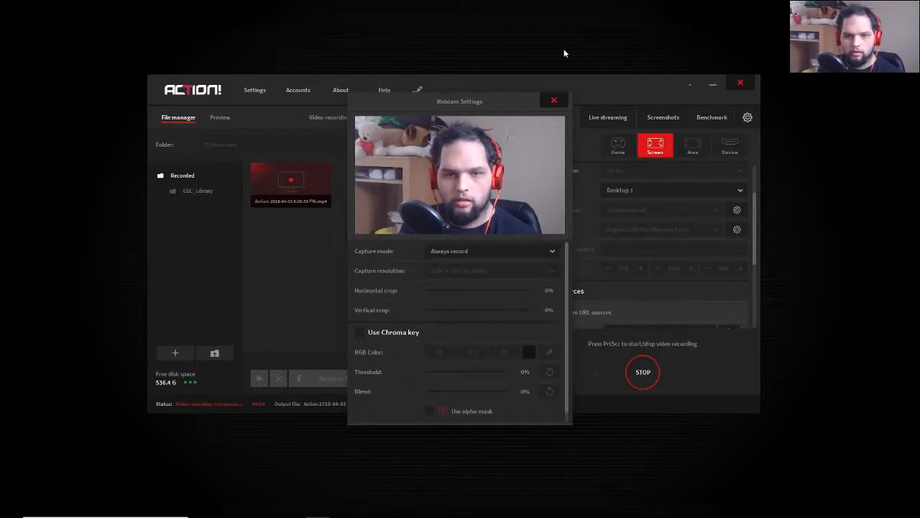
click(554, 100)
Look through the overlay sources and their custom URL entries in the video capture settings
scroll(605, 249, down, 3)
scroll(602, 249, up, 1)
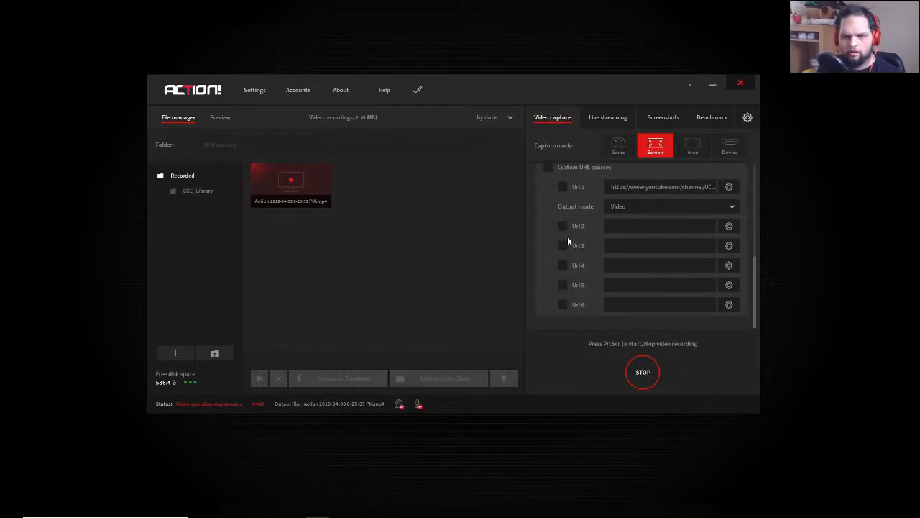
click(548, 221)
scroll(590, 253, up, 3)
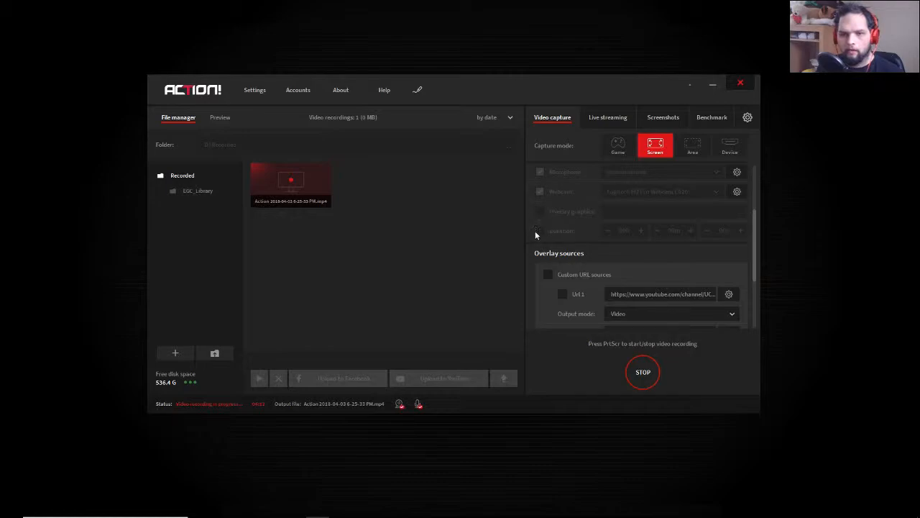
scroll(550, 245, up, 3)
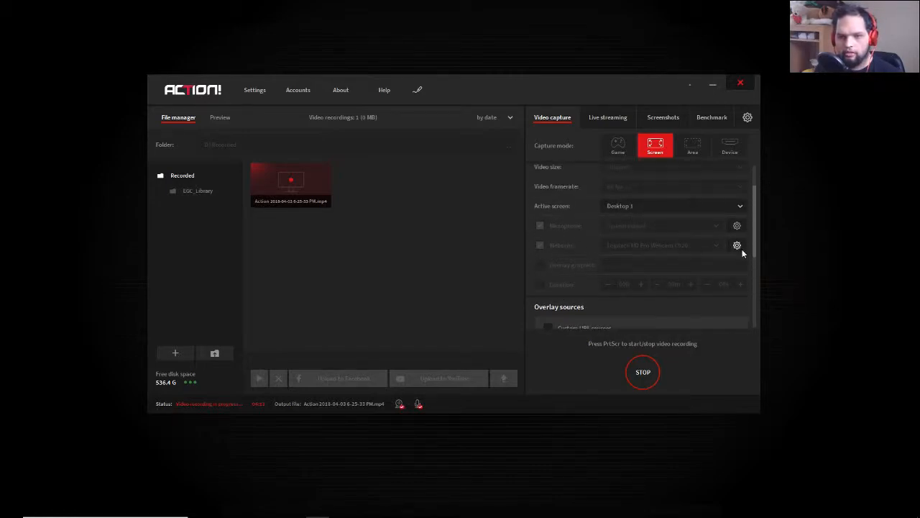
Review the microphone settings, including the separate audio track option, audio balance and off delay
click(737, 227)
scroll(384, 243, down, 1)
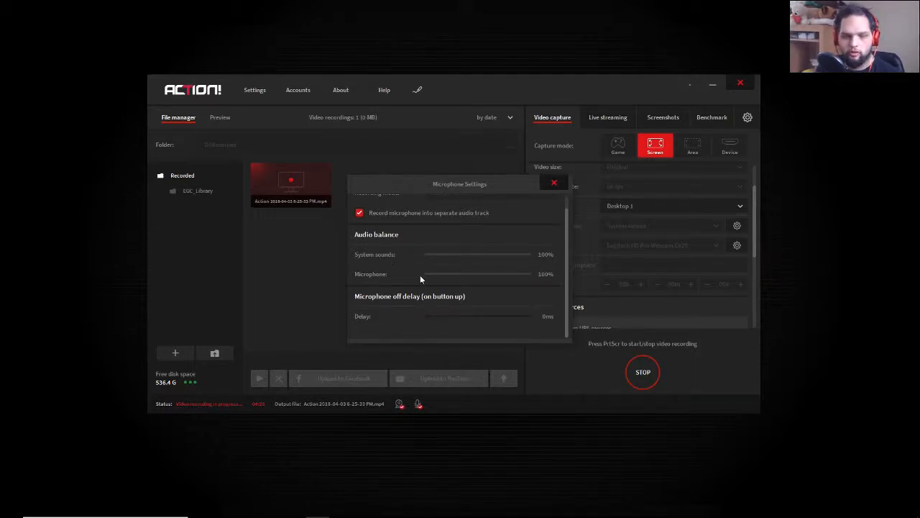
scroll(418, 276, up, 1)
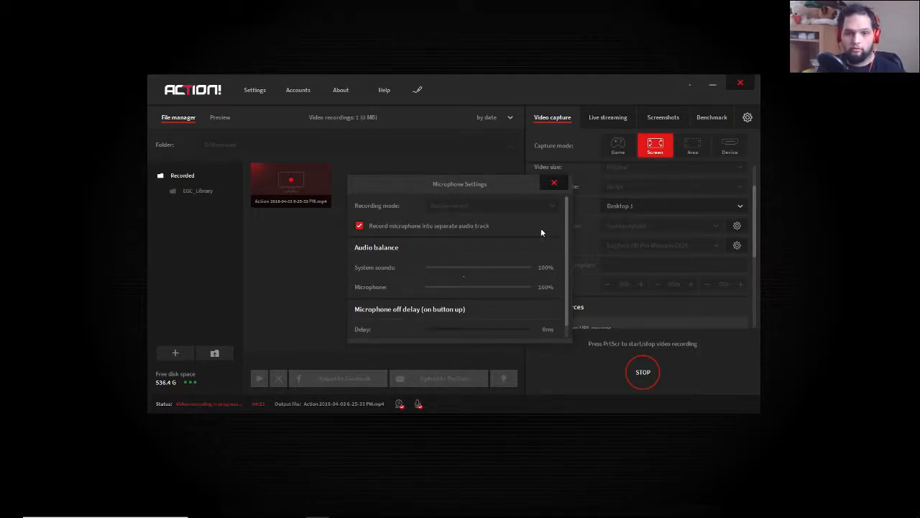
click(553, 182)
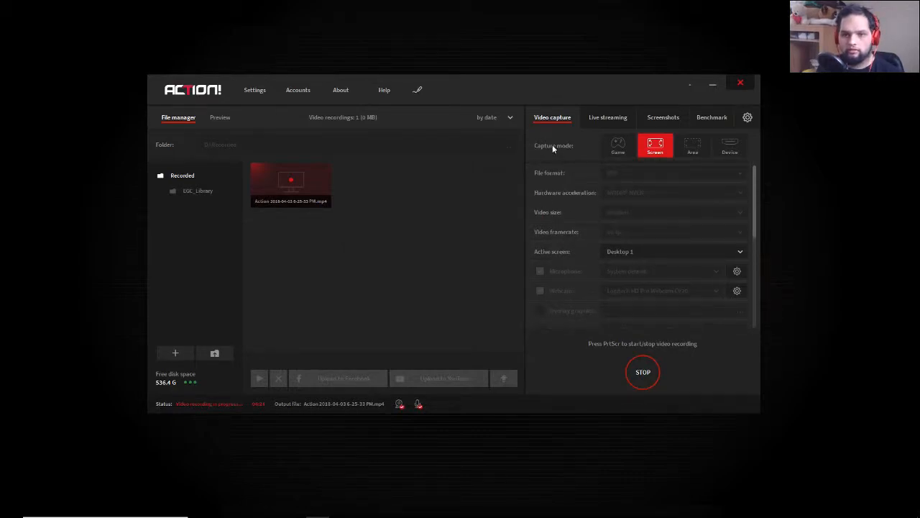
Examine the live streaming service and server choices, keeping Twitch.tv as the streaming service
click(607, 120)
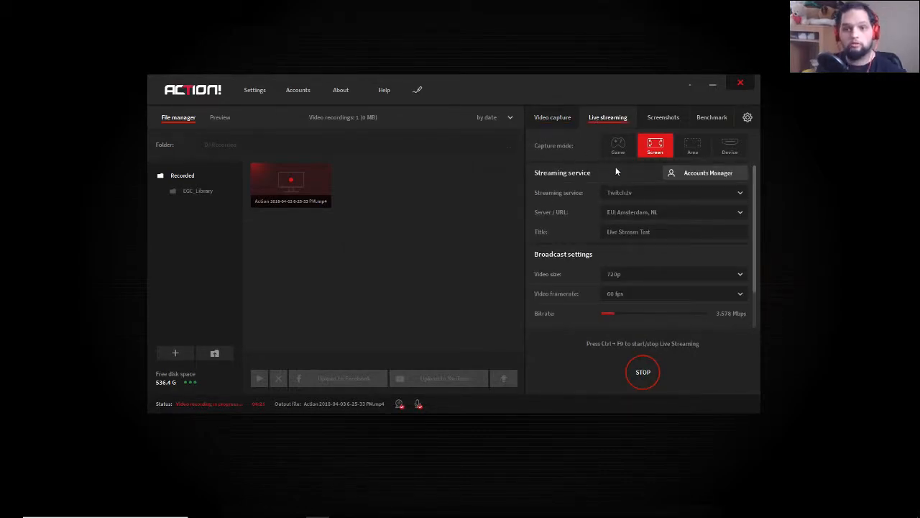
drag(547, 93, 508, 85)
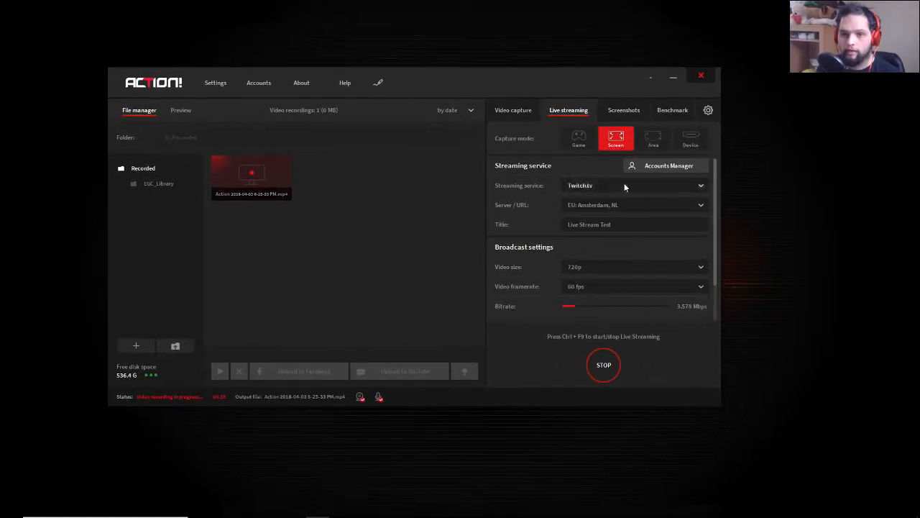
click(700, 186)
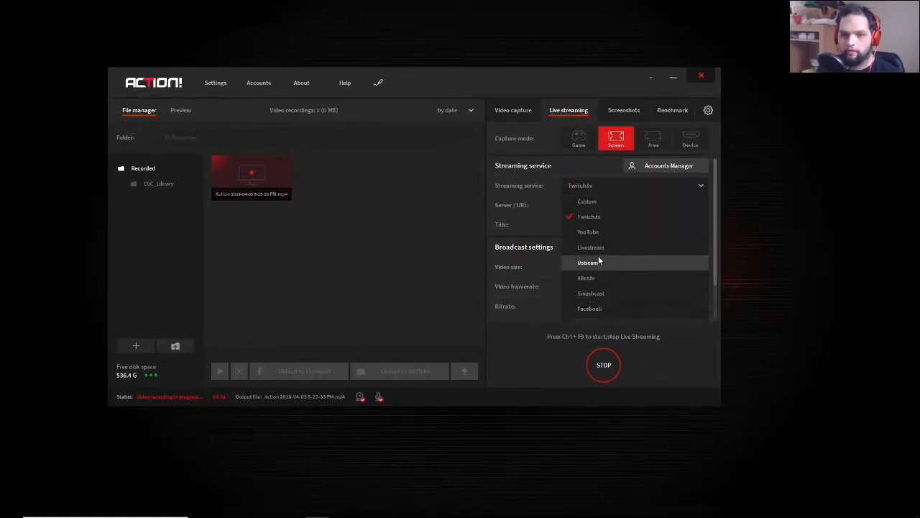
click(590, 216)
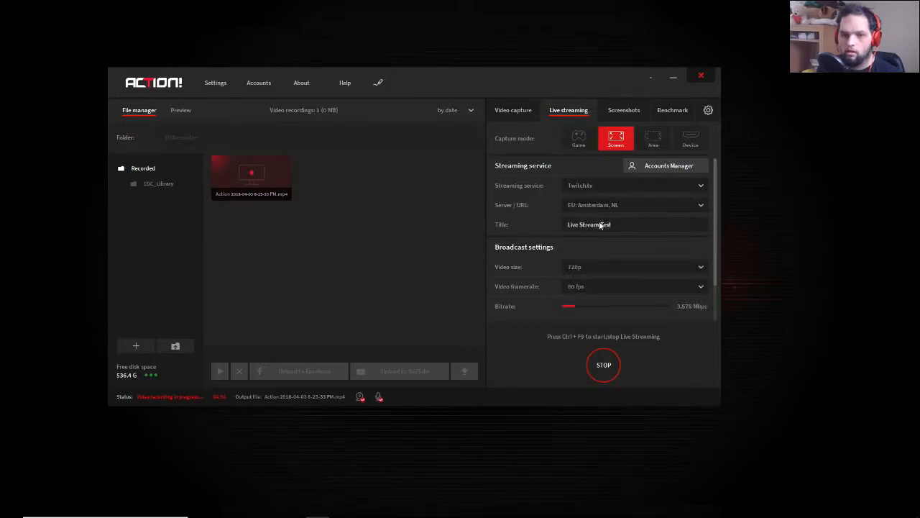
click(611, 205)
click(534, 222)
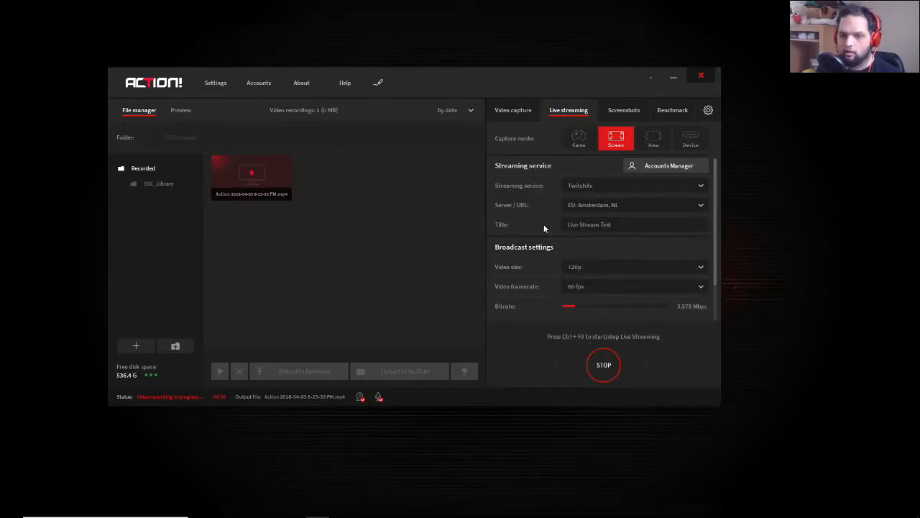
Check the broadcast video size and framerate options, and set the stream bitrate to 4.099 Mbps
scroll(544, 228, down, 2)
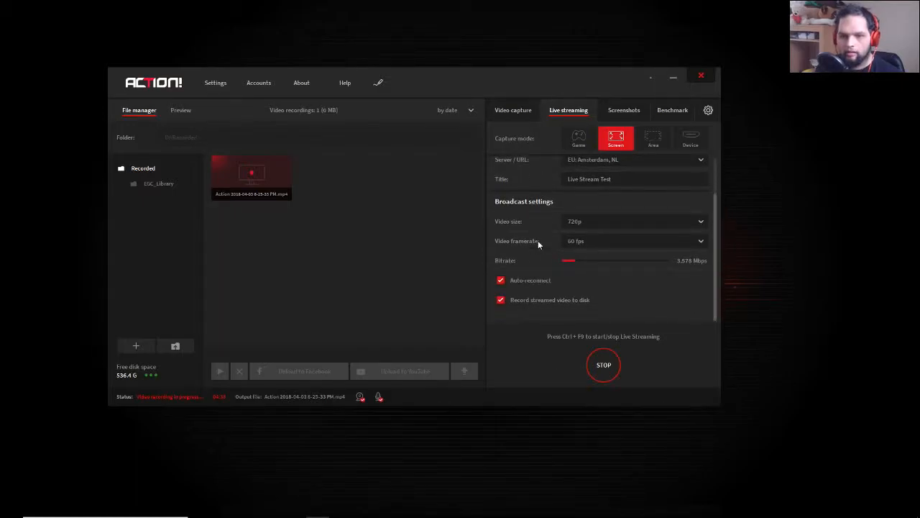
click(596, 221)
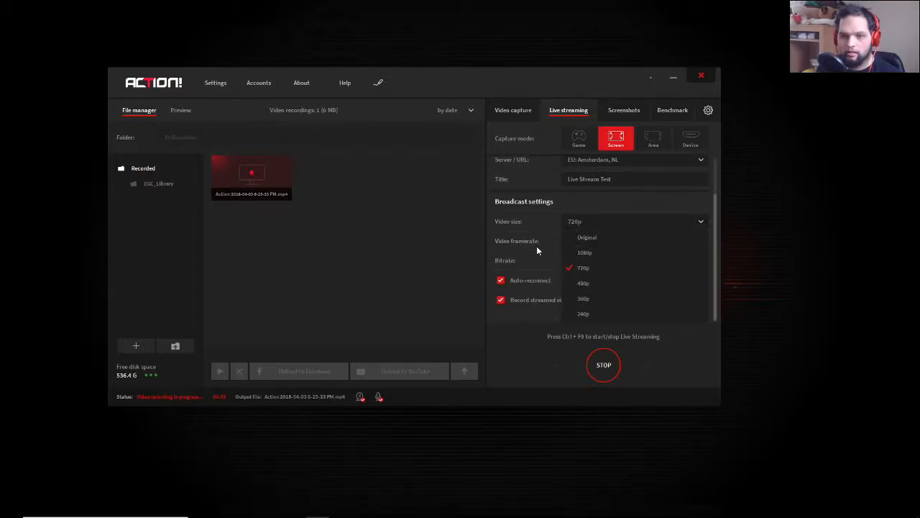
click(536, 247)
click(601, 245)
click(529, 248)
mouse_move(573, 266)
mouse_down()
mouse_move(595, 267)
mouse_move(586, 266)
mouse_up()
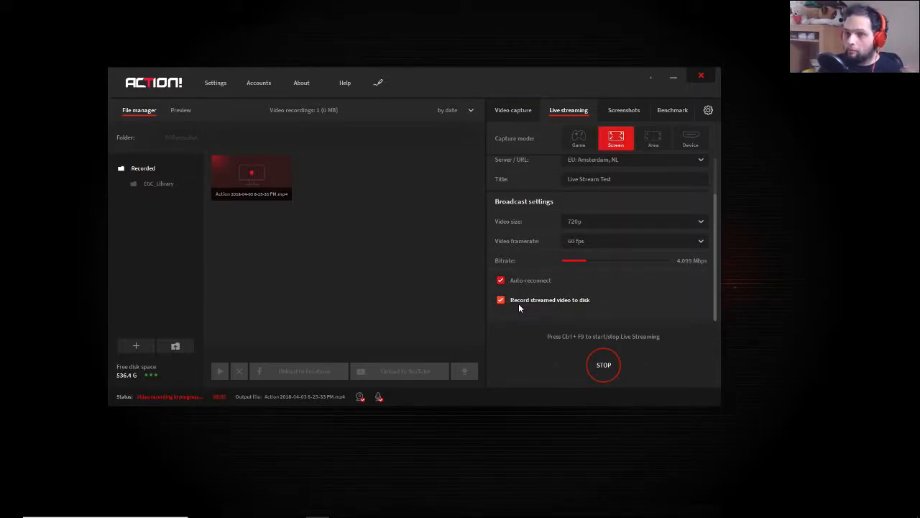
Open the accounts manager for the streaming services
scroll(529, 245, up, 1)
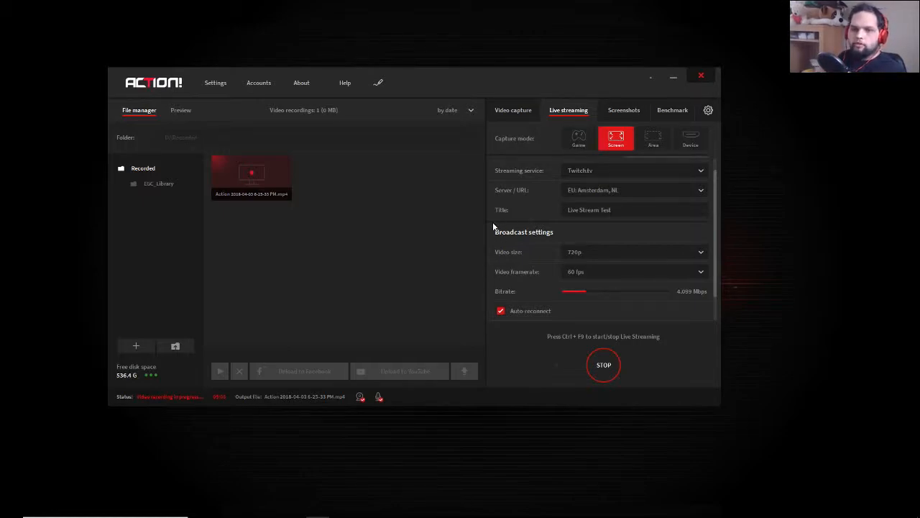
scroll(494, 227, up, 1)
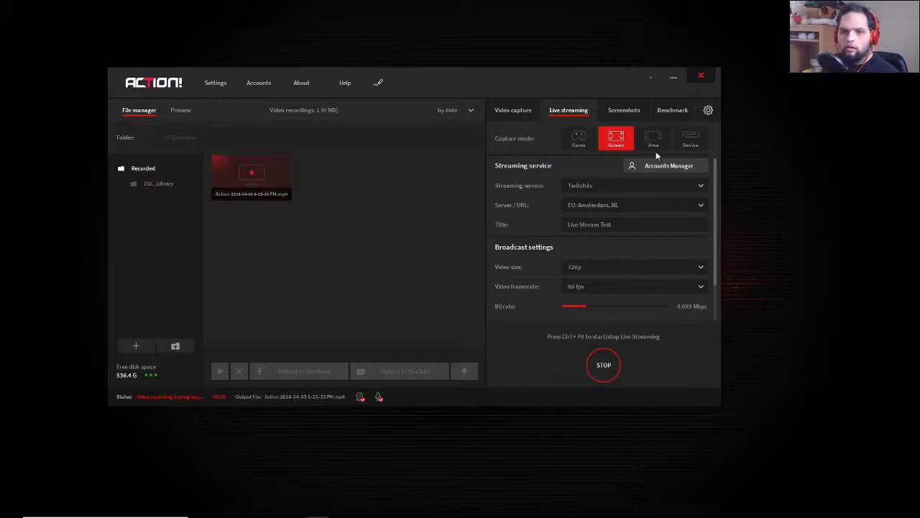
click(668, 165)
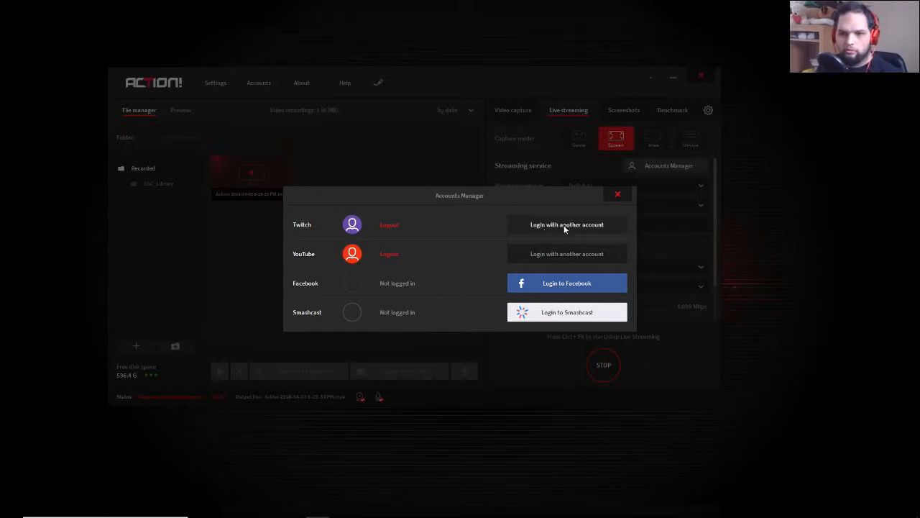
Close the accounts manager and look over the screenshot and benchmark settings
click(617, 194)
click(638, 118)
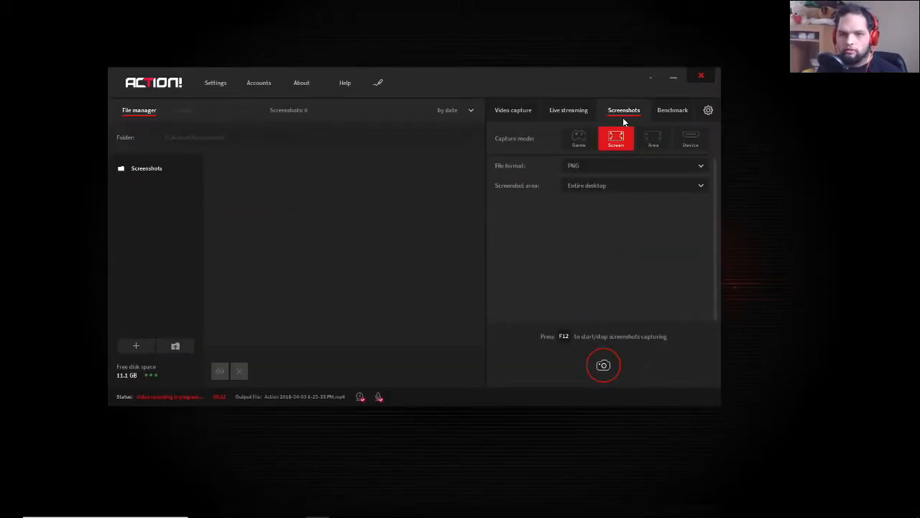
click(662, 113)
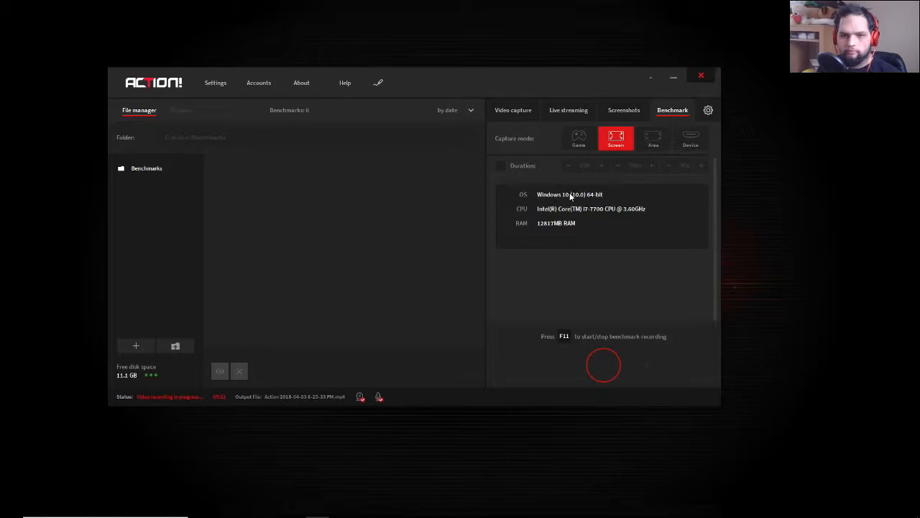
Review the general and video recording settings, keeping the input range at 0-255 (Full) and mouse click visualization off
click(708, 110)
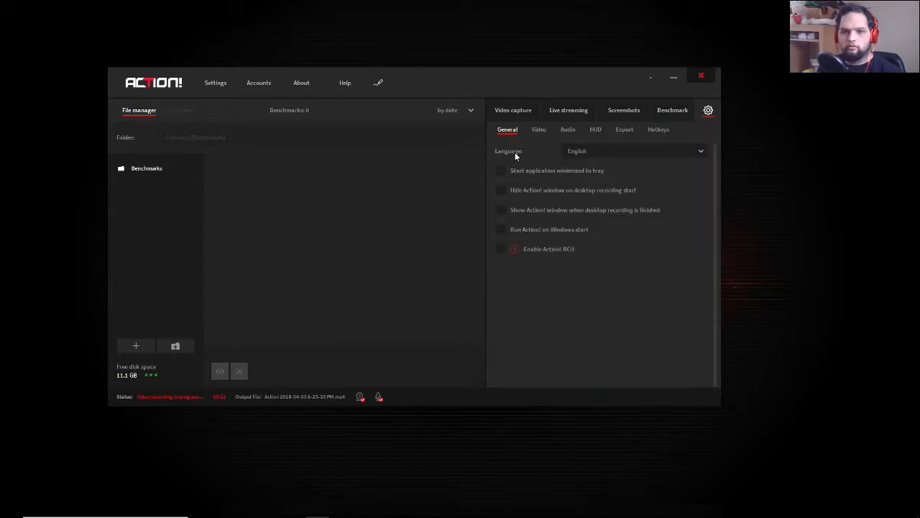
click(543, 132)
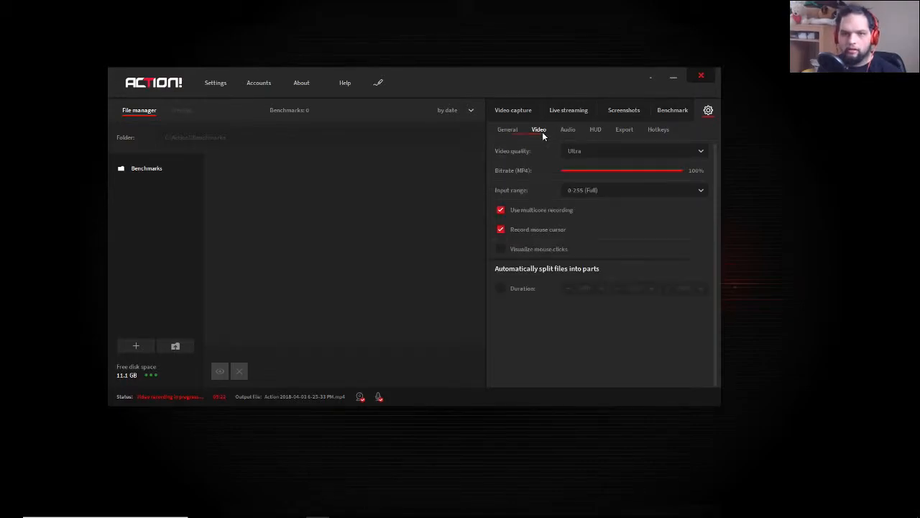
click(597, 190)
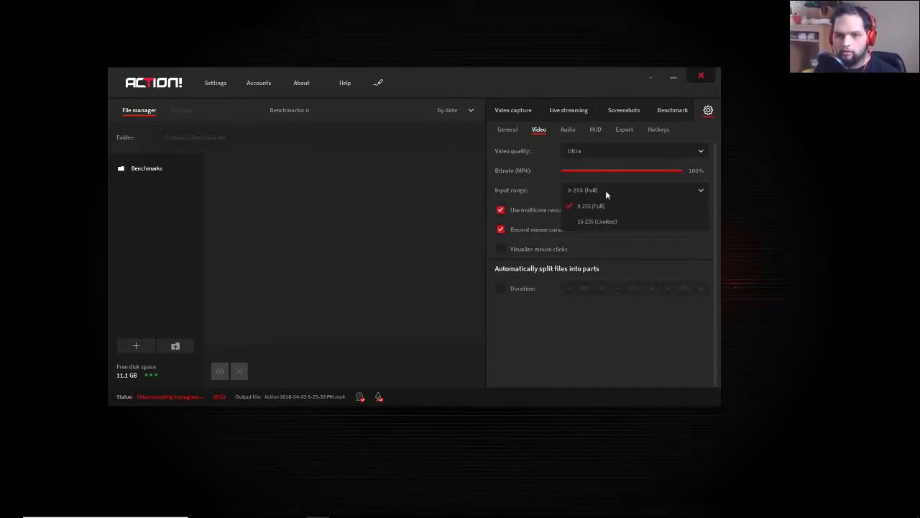
click(608, 208)
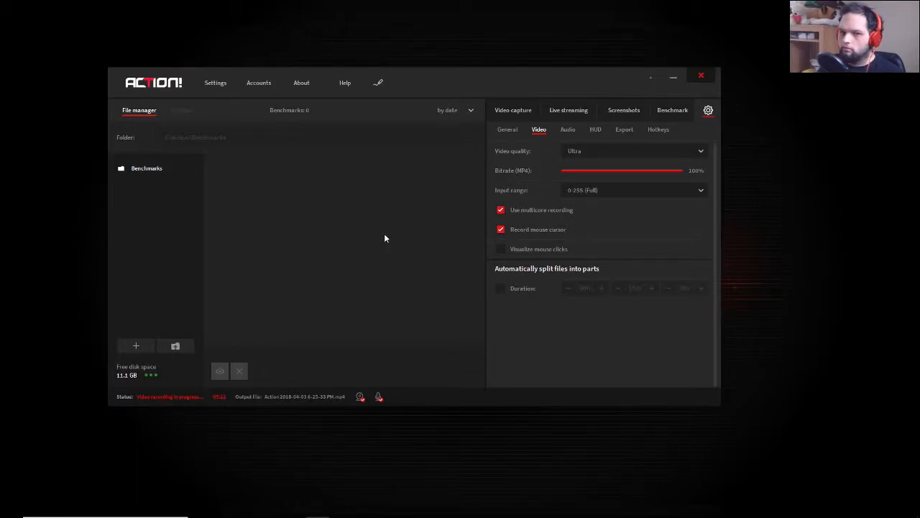
click(501, 248)
click(634, 219)
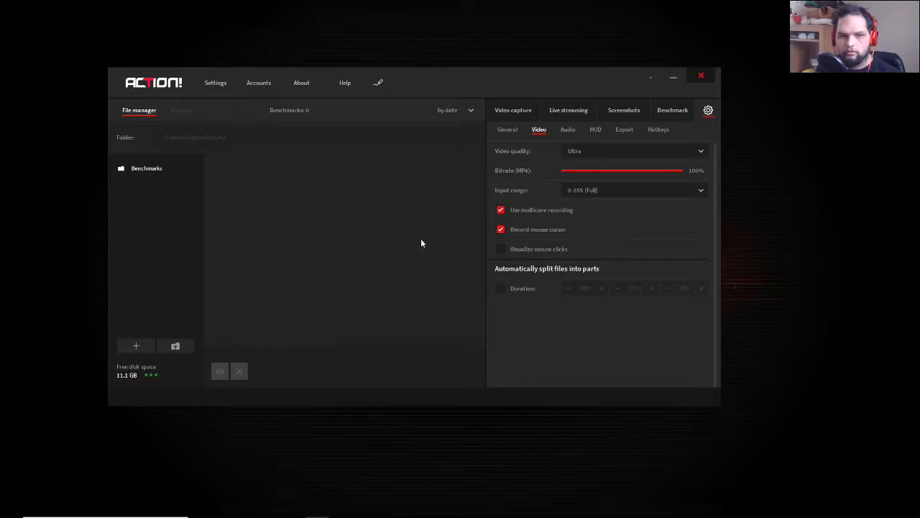
Look again at the general, video capture, video quality and live streaming settings
click(509, 130)
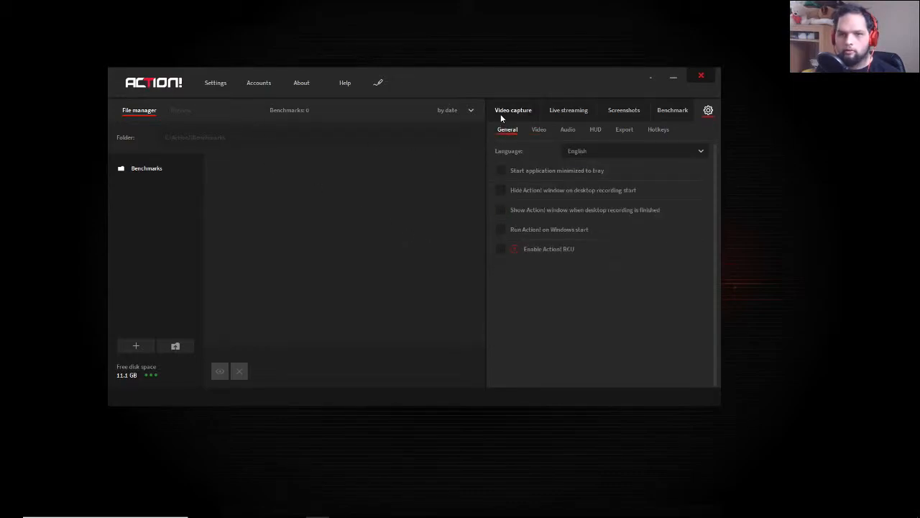
click(501, 113)
click(708, 110)
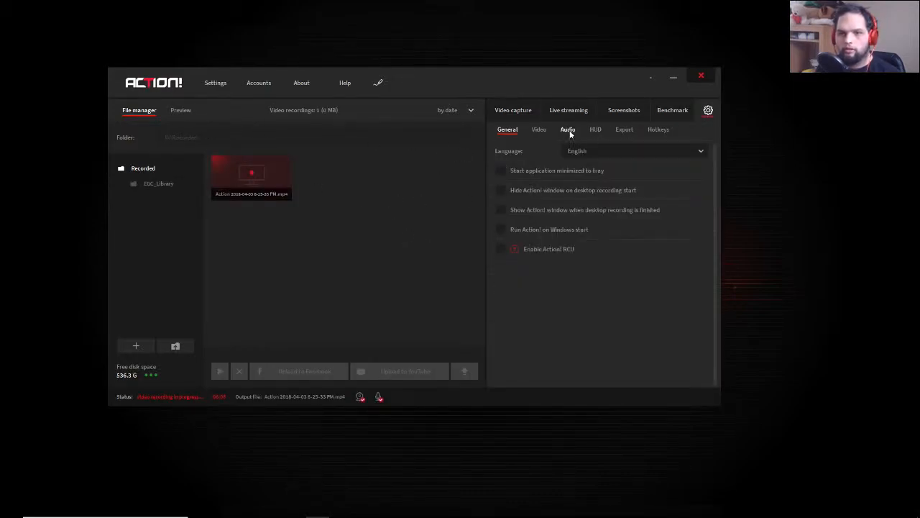
click(538, 129)
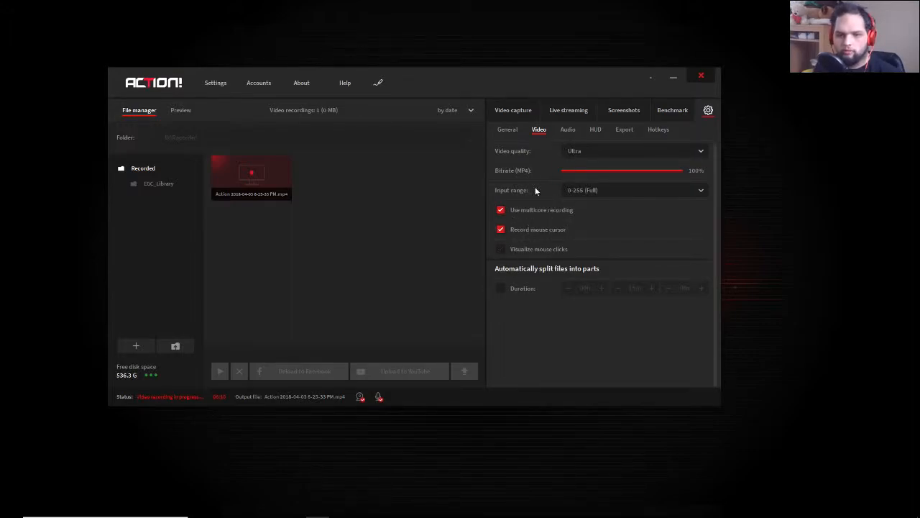
click(568, 110)
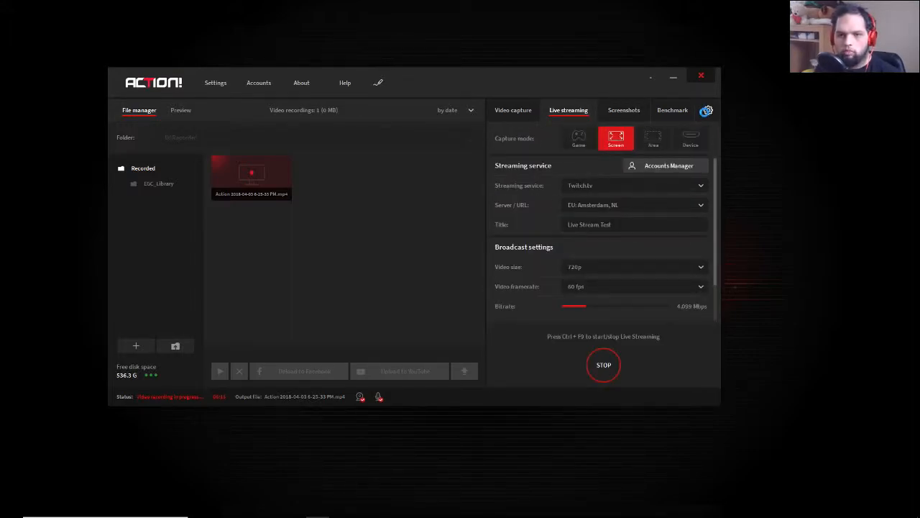
Examine the audio settings, including the audio device and AAC bitrate choices, leaving System default and 320 kbps selected
click(707, 110)
click(568, 131)
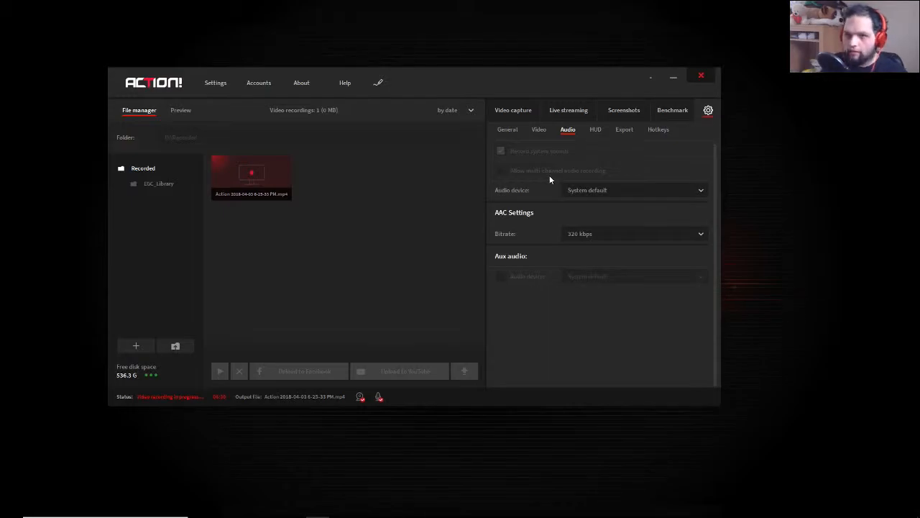
click(588, 189)
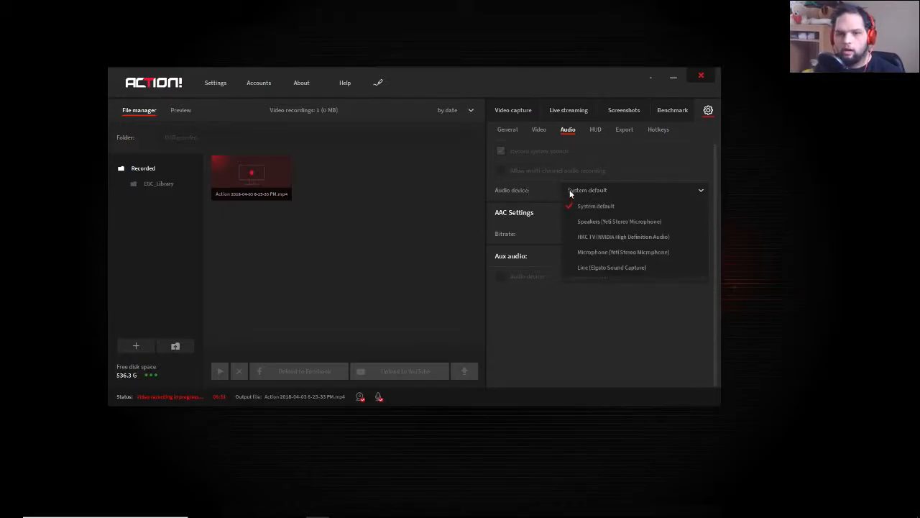
click(513, 183)
click(572, 234)
click(510, 234)
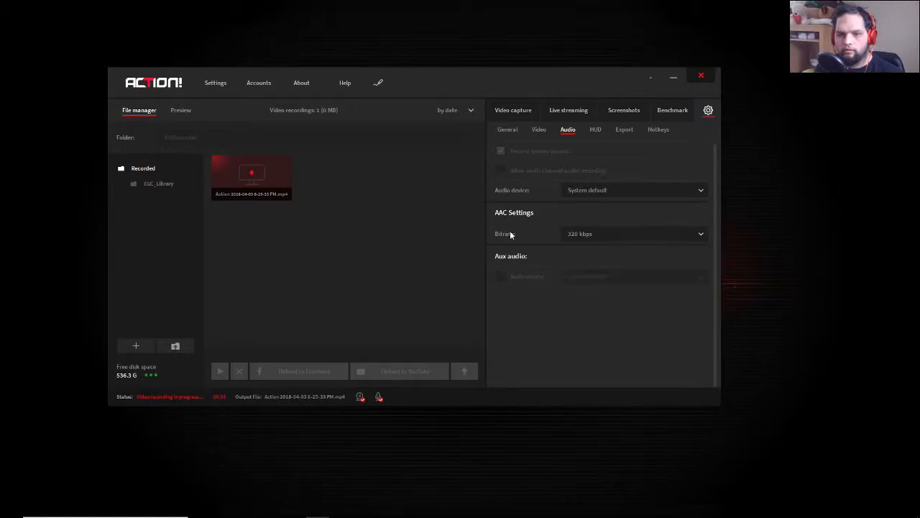
In the HUD settings, switch off the option not to record the HUD during desktop recording, and switch it back on
click(596, 130)
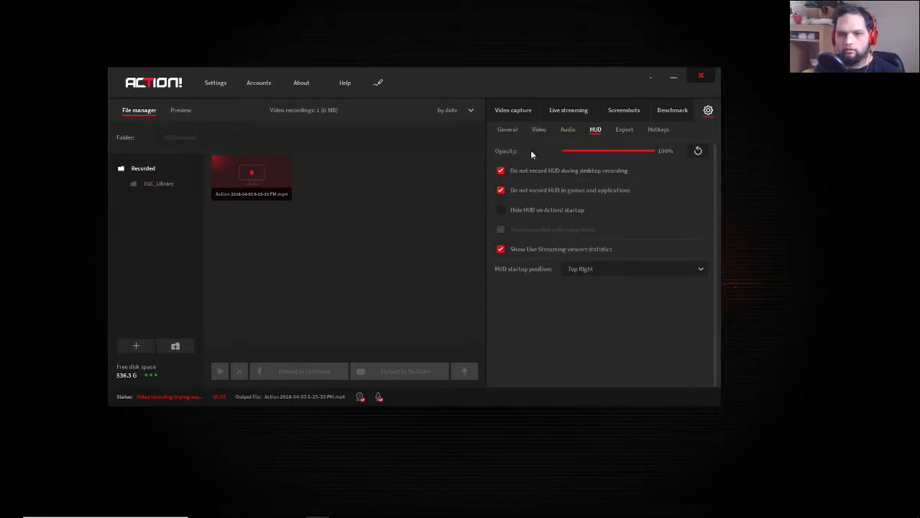
click(501, 173)
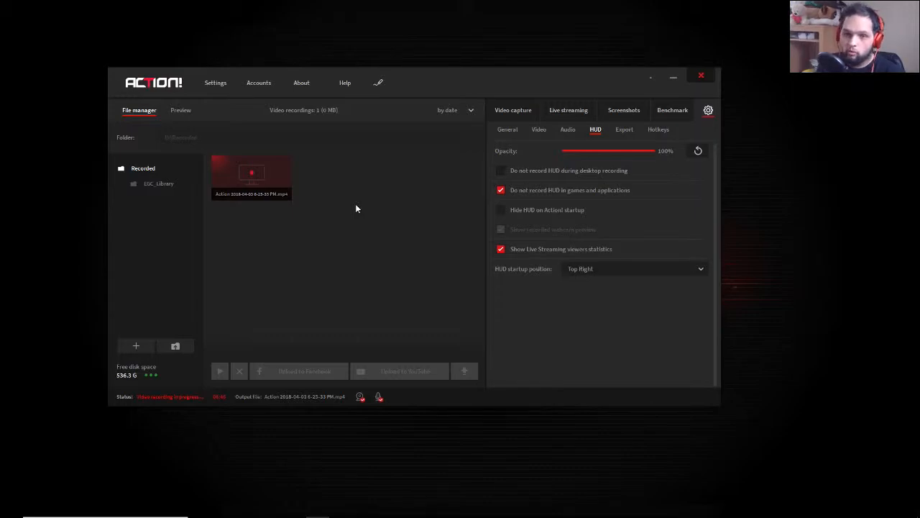
click(501, 173)
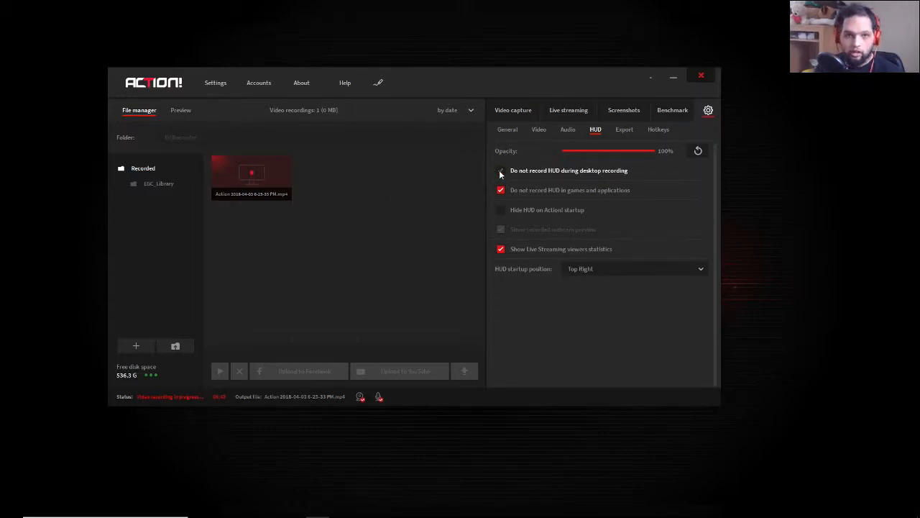
click(501, 172)
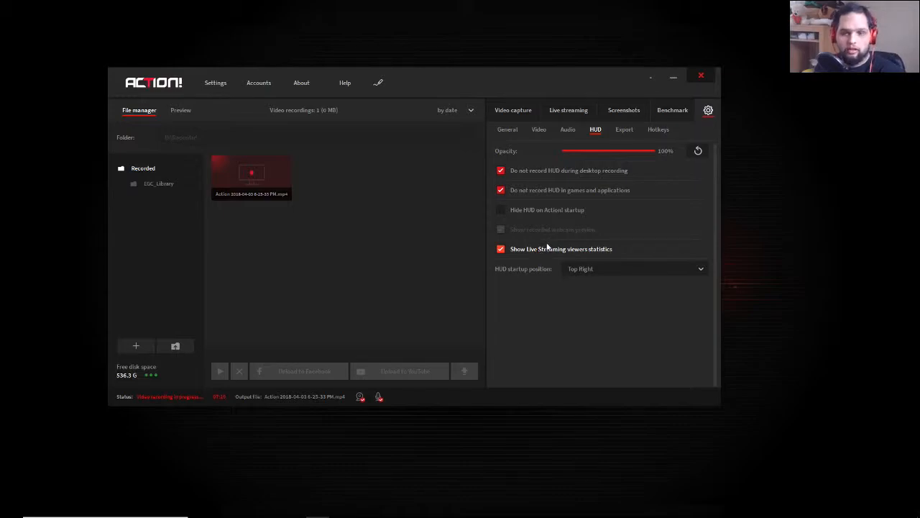
Check the export settings and their hardware acceleration choices, keeping NVIDIA NVENC
click(624, 131)
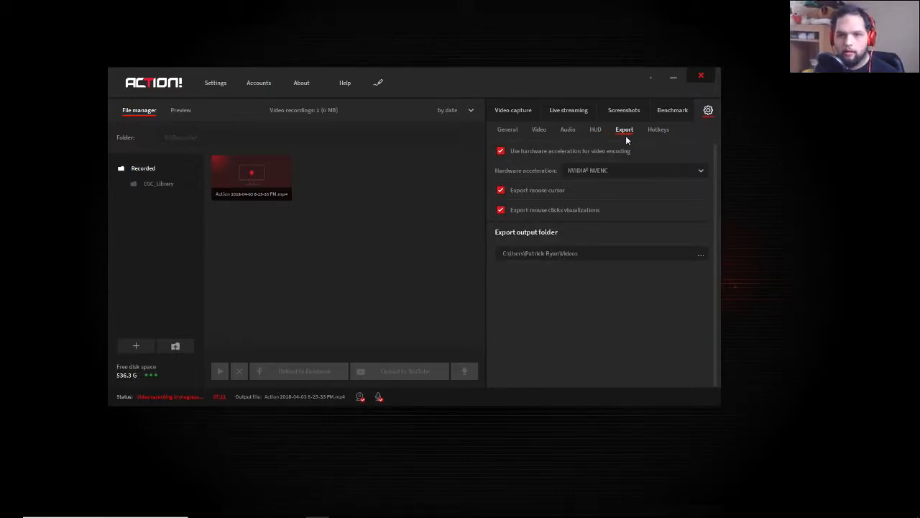
click(593, 170)
click(608, 181)
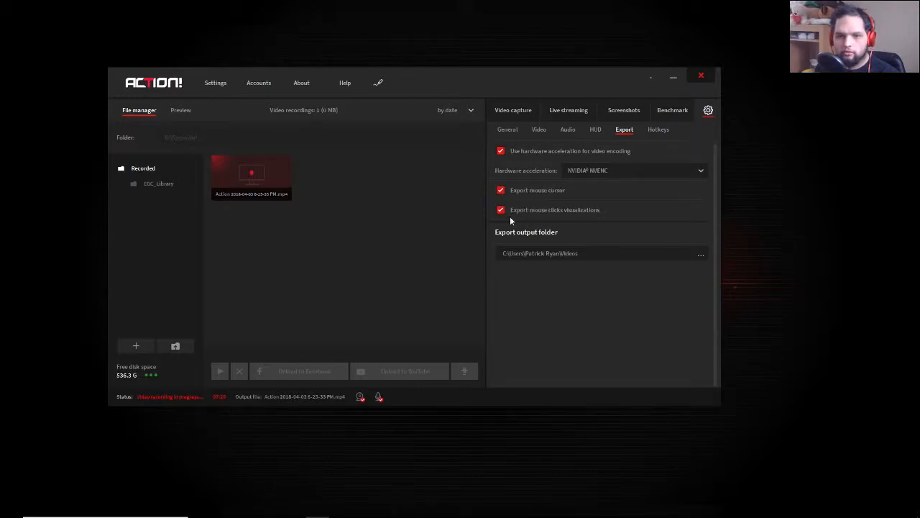
Read through the list of hotkeys and return to the video capture settings
click(659, 131)
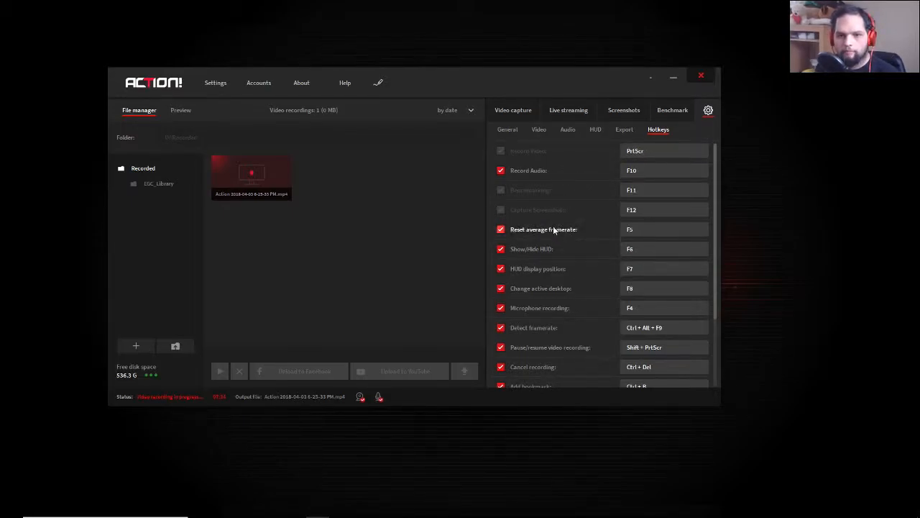
scroll(582, 252, down, 1)
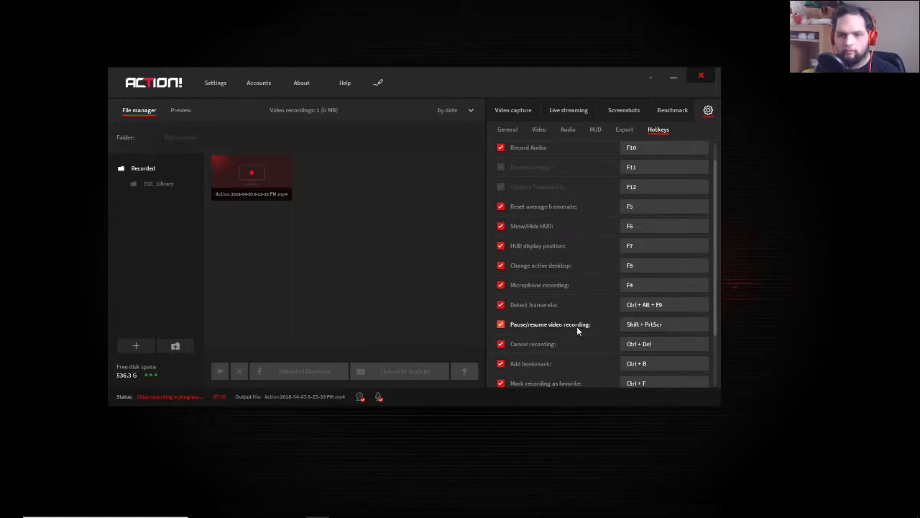
click(509, 129)
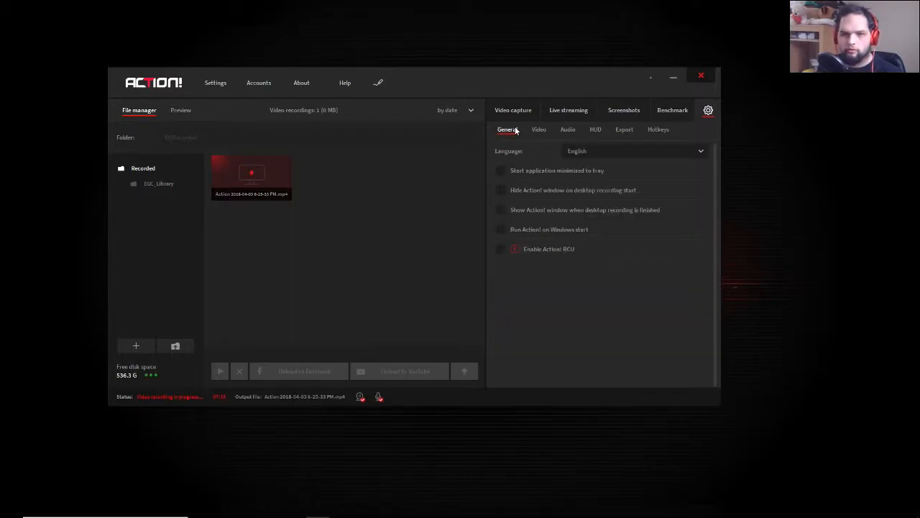
click(506, 109)
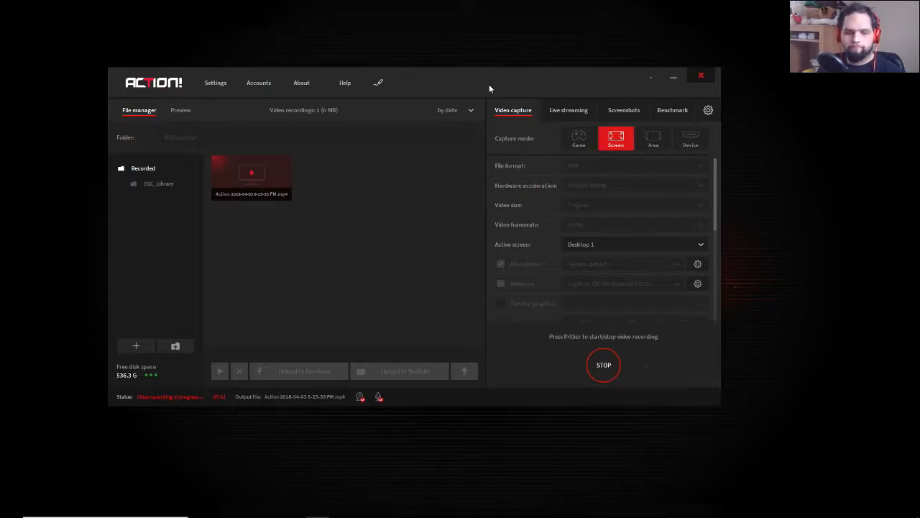
Search Windows for Vegas Pro 13.0, launch it and dismiss the Sony Net Notify window
mouse_move(324, 512)
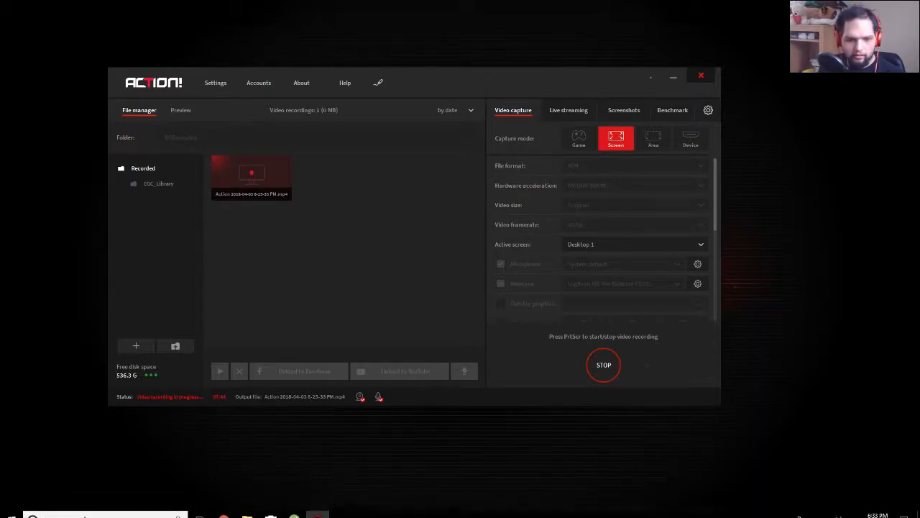
click(3, 508)
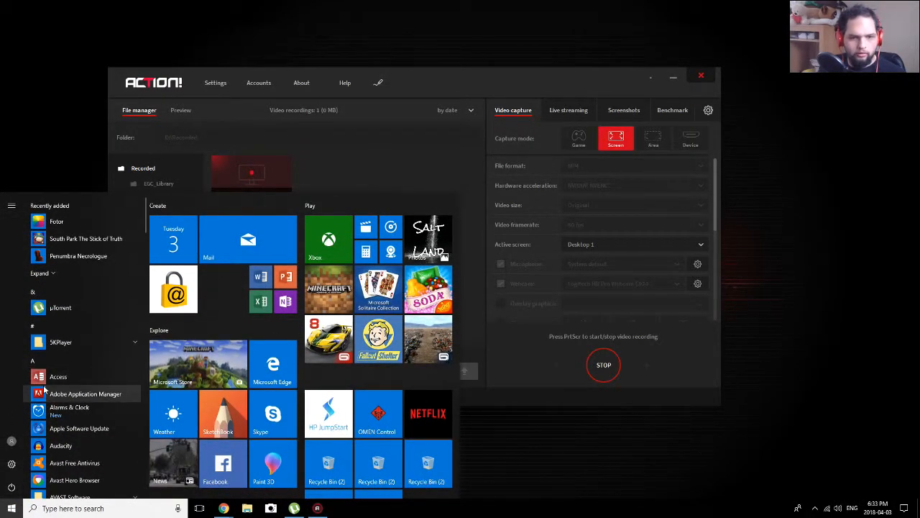
click(87, 511)
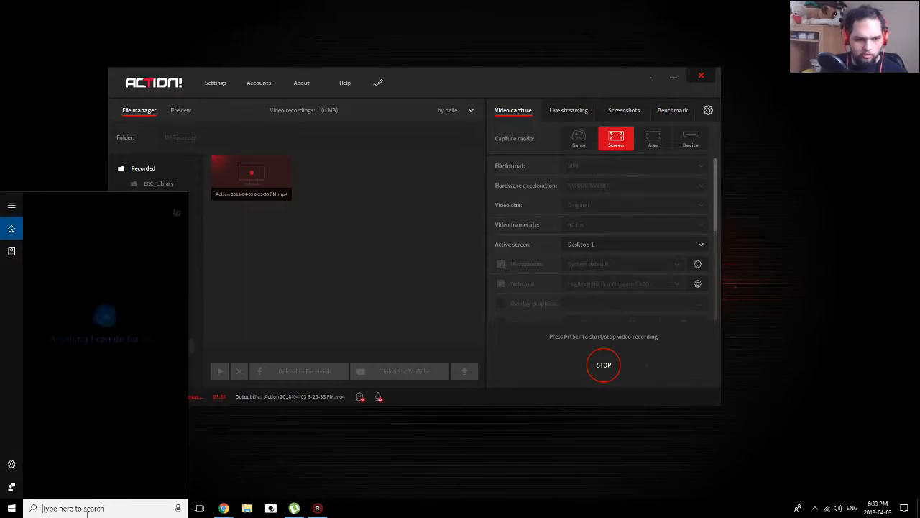
text(vegas)
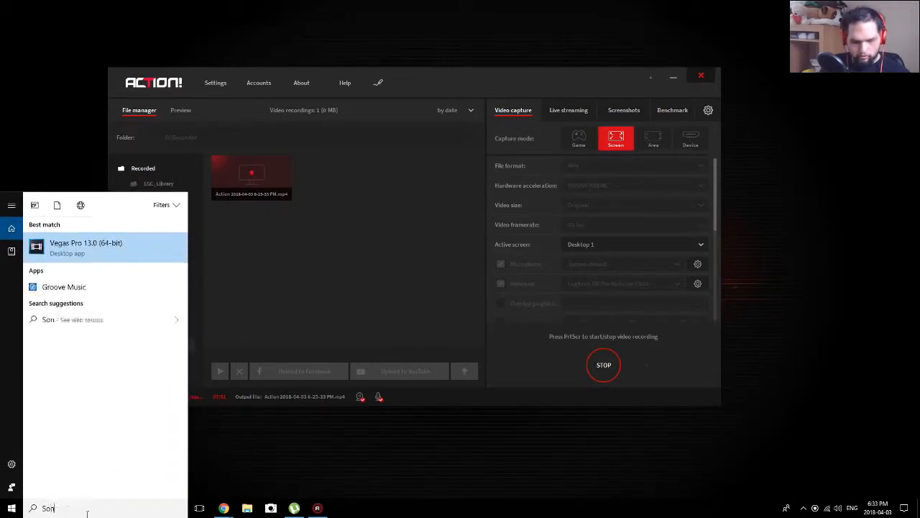
key(Return)
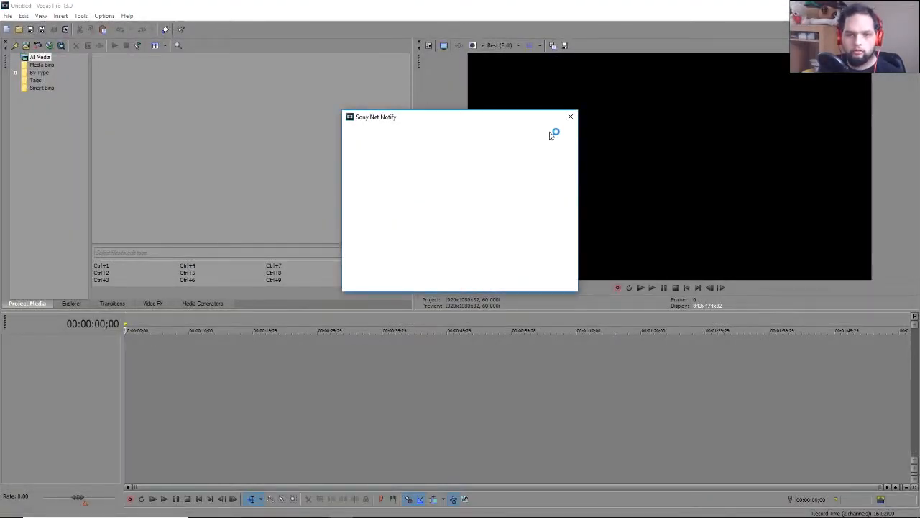
right_click(190, 163)
right_click(247, 122)
click(230, 115)
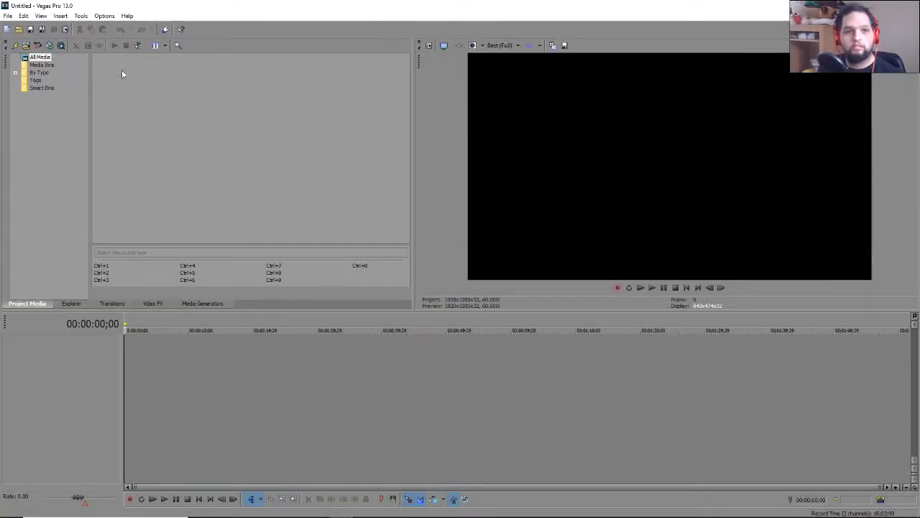
Start importing media into the project and go to the YouTube (D:) drive
click(25, 46)
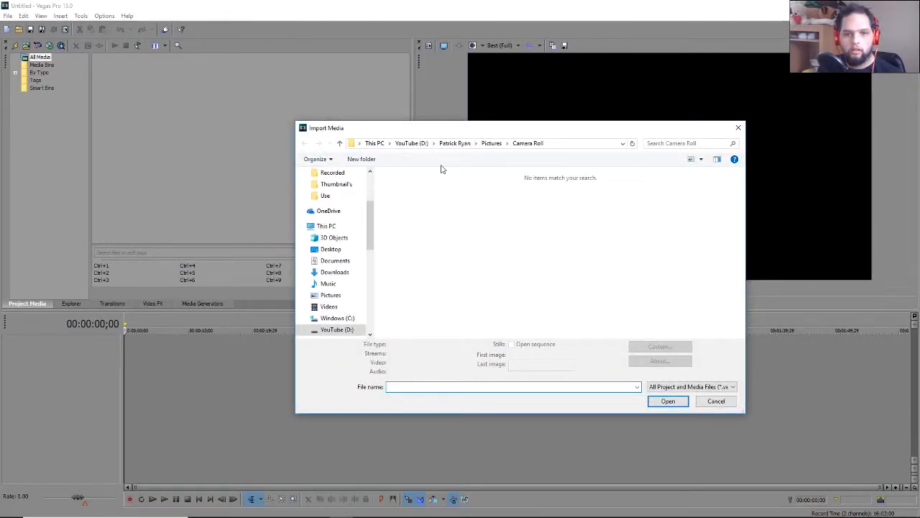
click(412, 143)
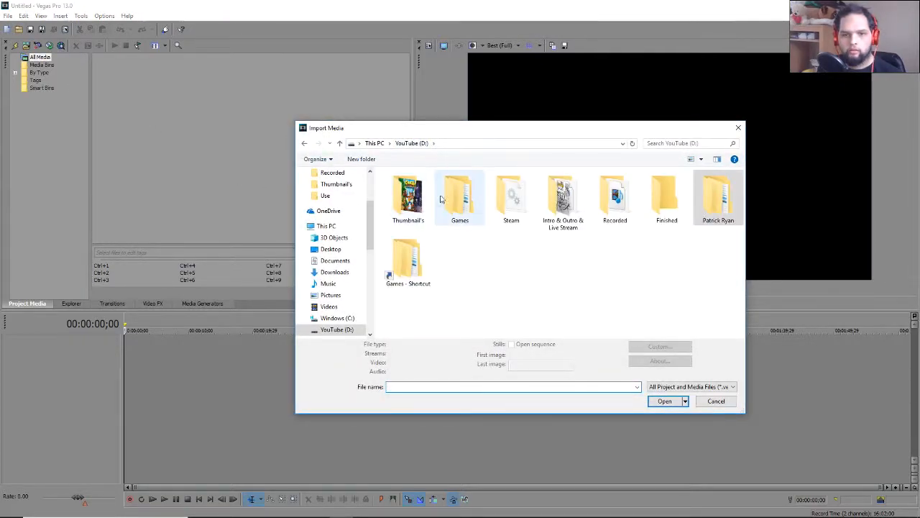
double_click(622, 205)
double_click(404, 198)
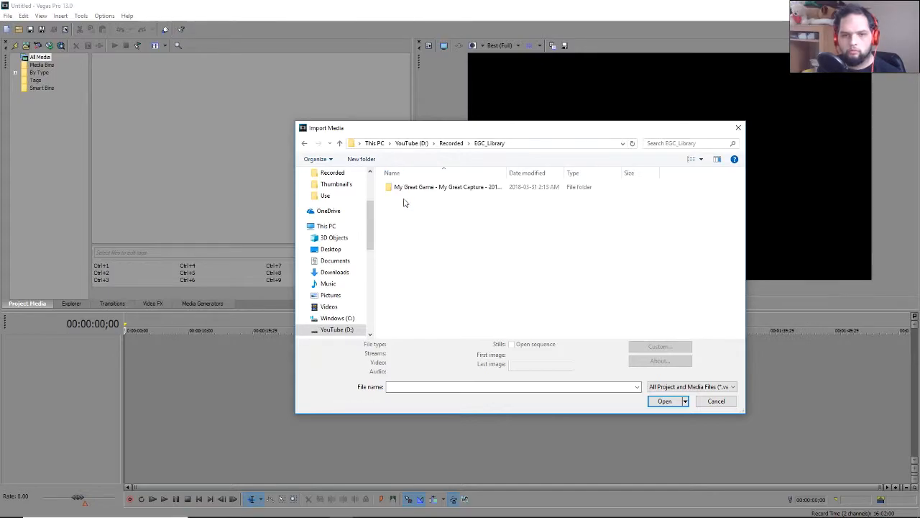
key(alt+Left)
key(alt+Left)
Import the Outro 5 video from the Intro & Outro & Live Stream folder's Stuff > Use subfolder into the project
double_click(561, 200)
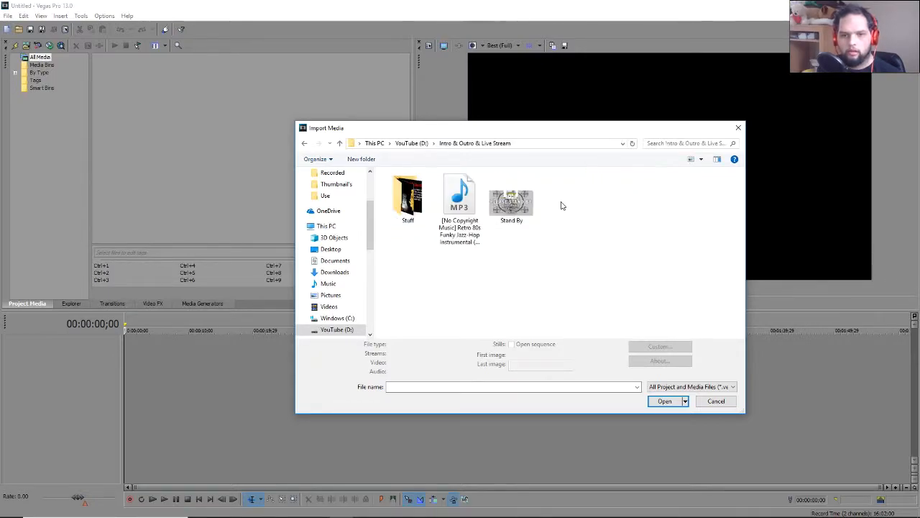
double_click(413, 200)
double_click(420, 201)
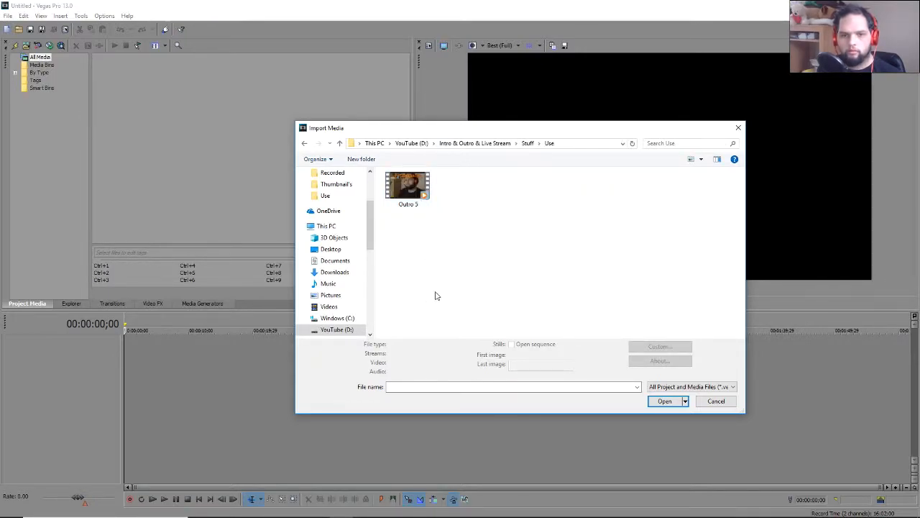
double_click(420, 206)
drag(107, 67, 136, 102)
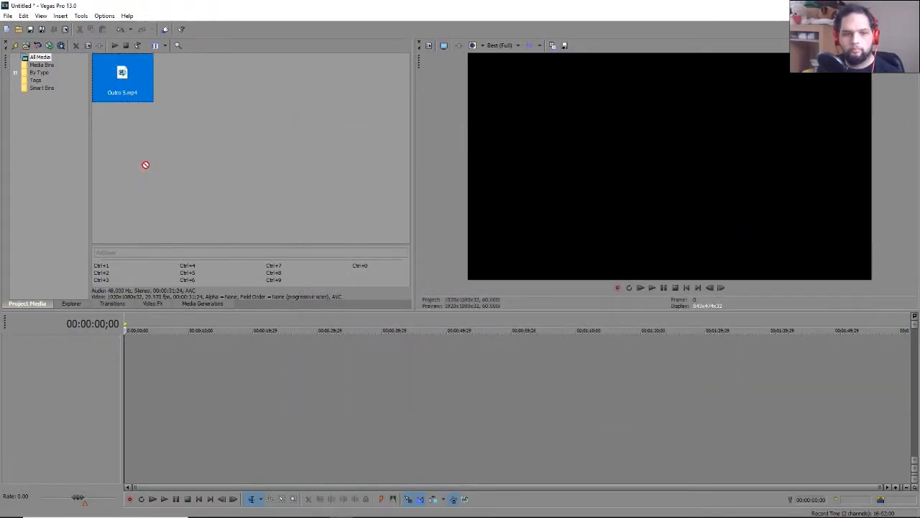
drag(145, 165, 136, 92)
click(209, 166)
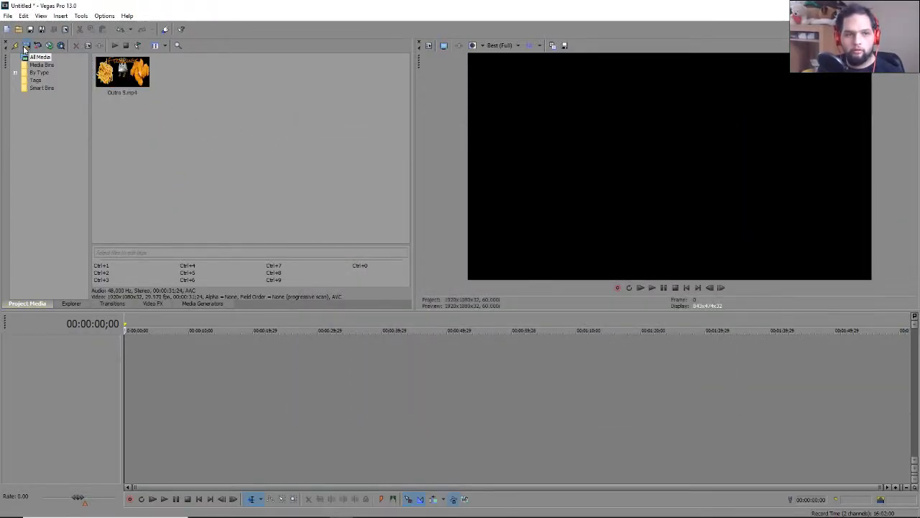
click(25, 46)
click(741, 129)
Add Outro 5.mp4 to the start of the timeline and match the project video settings to this media
click(126, 78)
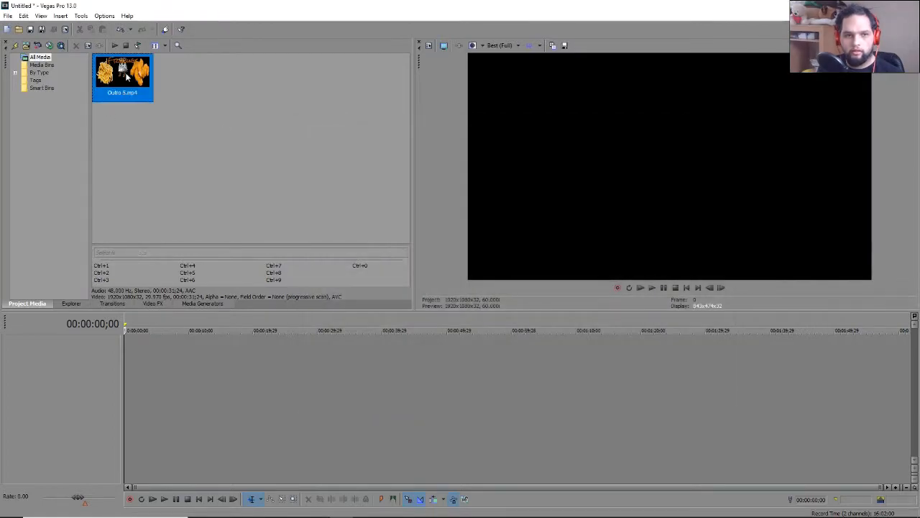
drag(101, 379, 101, 379)
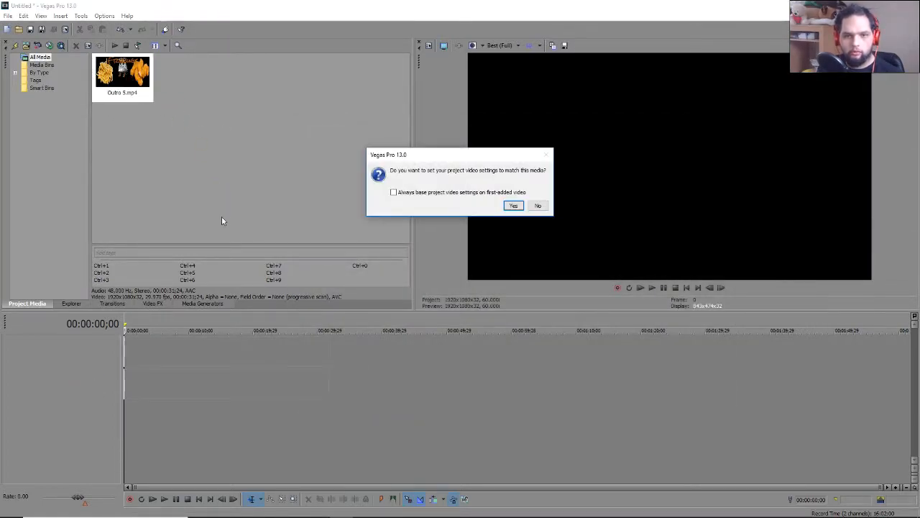
click(513, 206)
Set the project's video frame size to 1280 by 720 in the project properties and apply it
right_click(259, 152)
click(413, 235)
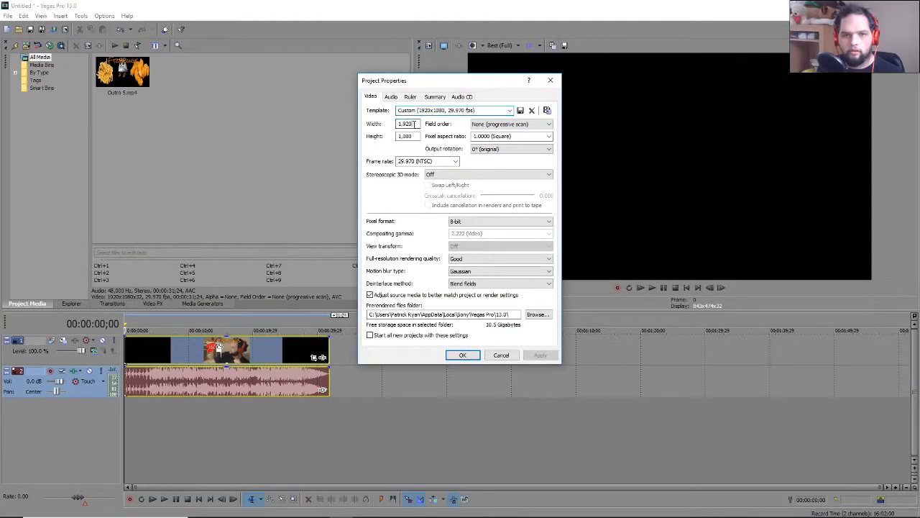
click(510, 110)
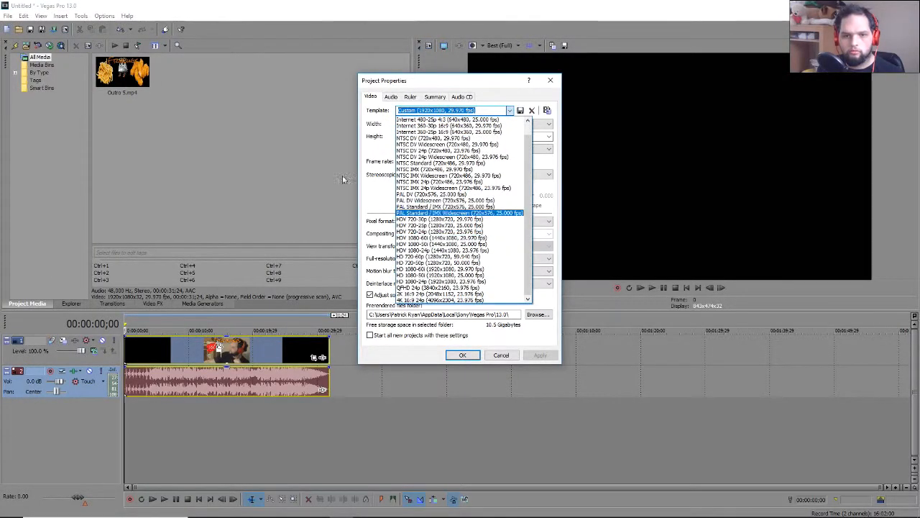
click(375, 139)
double_click(406, 124)
text(1280)
key(Tab)
text(720)
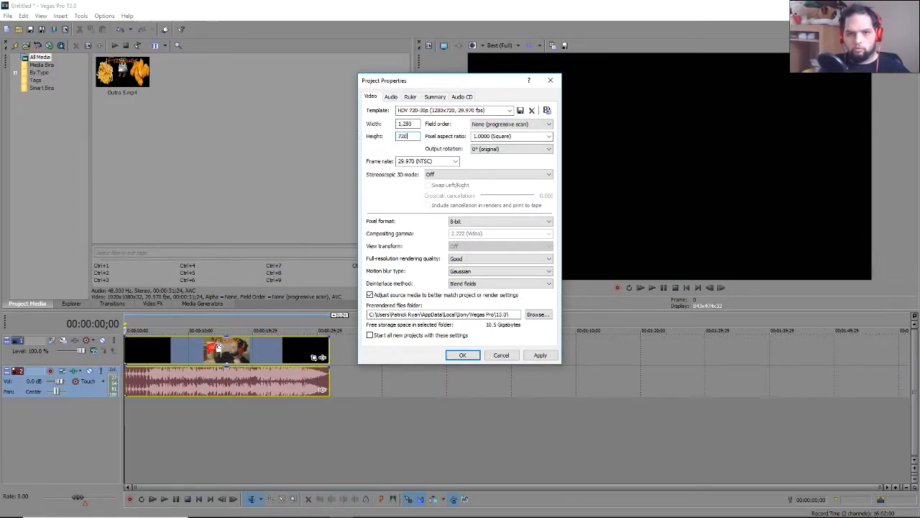
click(534, 356)
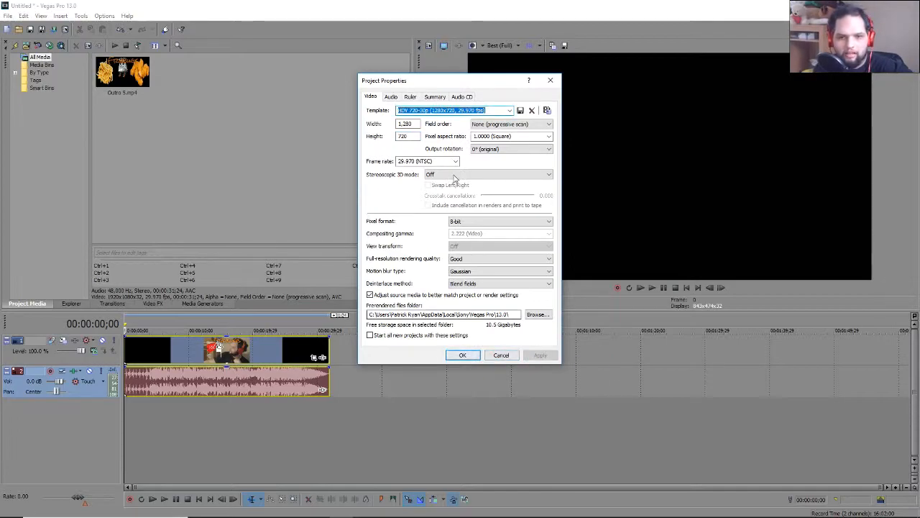
Set the project's frame rate to 60 fps and apply it
click(446, 162)
text(60)
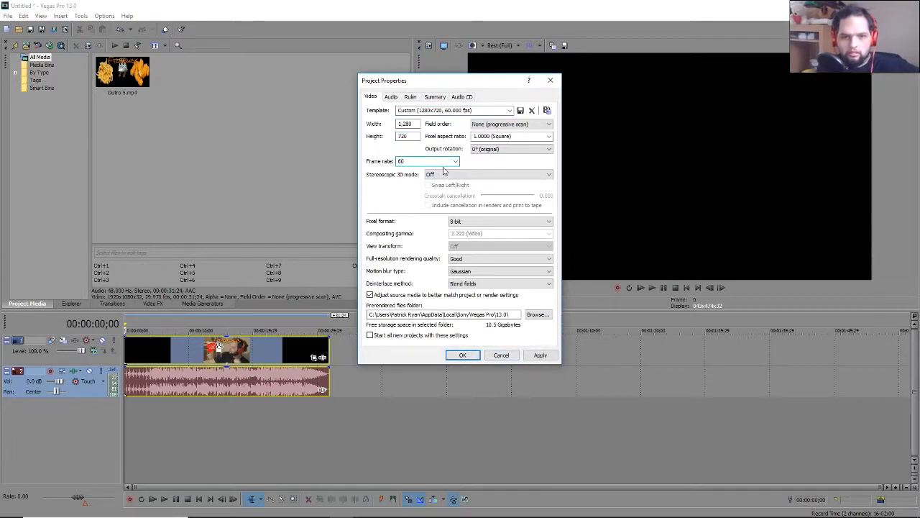
click(538, 354)
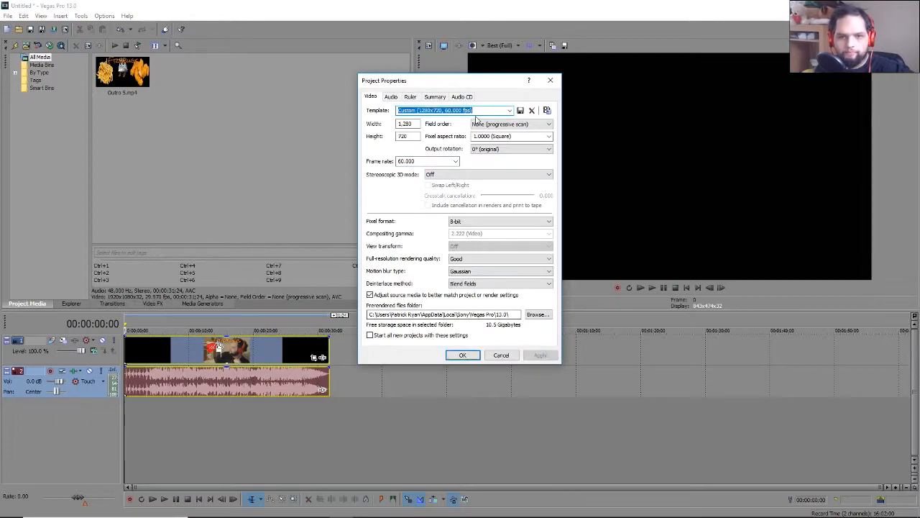
Make all new projects start with these settings, apply the change and close the project properties
click(519, 111)
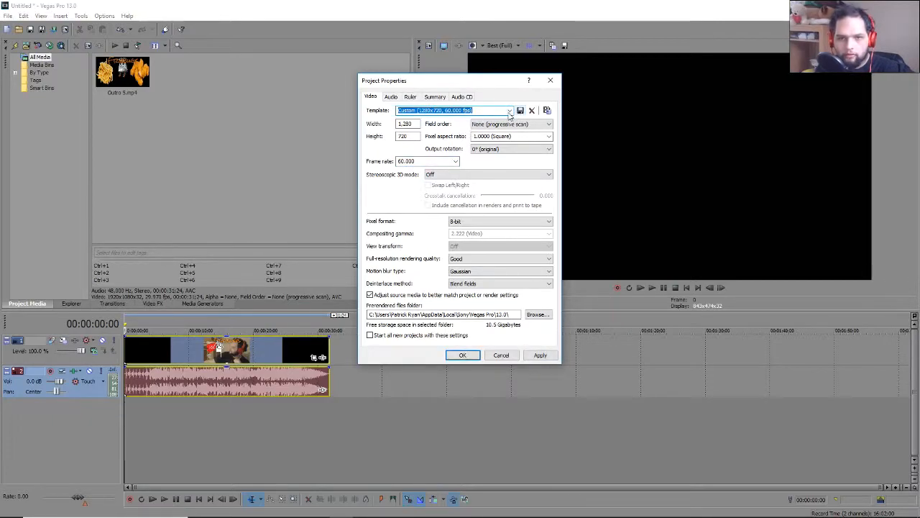
click(391, 336)
click(539, 354)
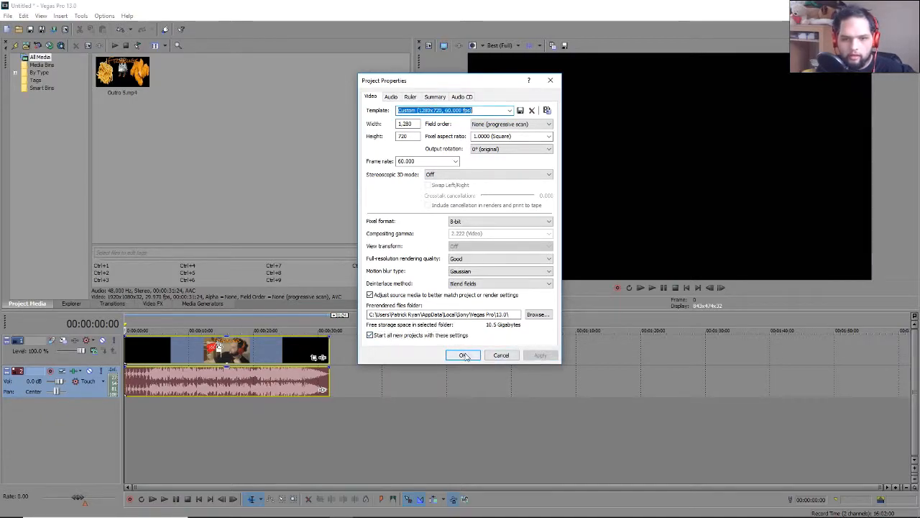
click(464, 356)
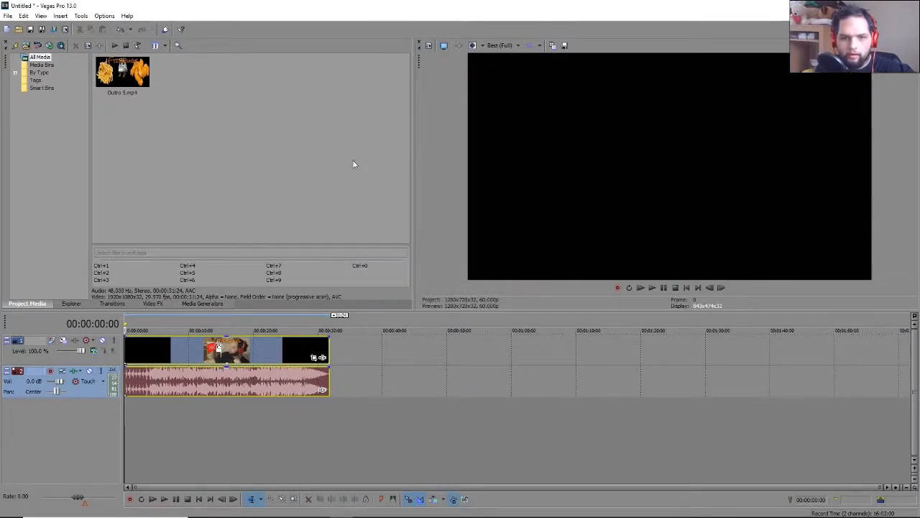
Play the clip in the preview for about ten seconds and return to the start of the timeline
click(663, 288)
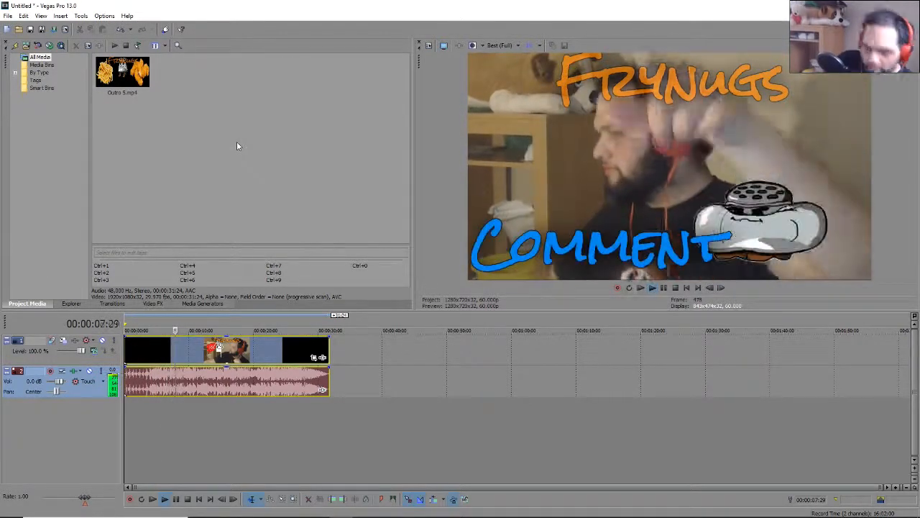
click(664, 288)
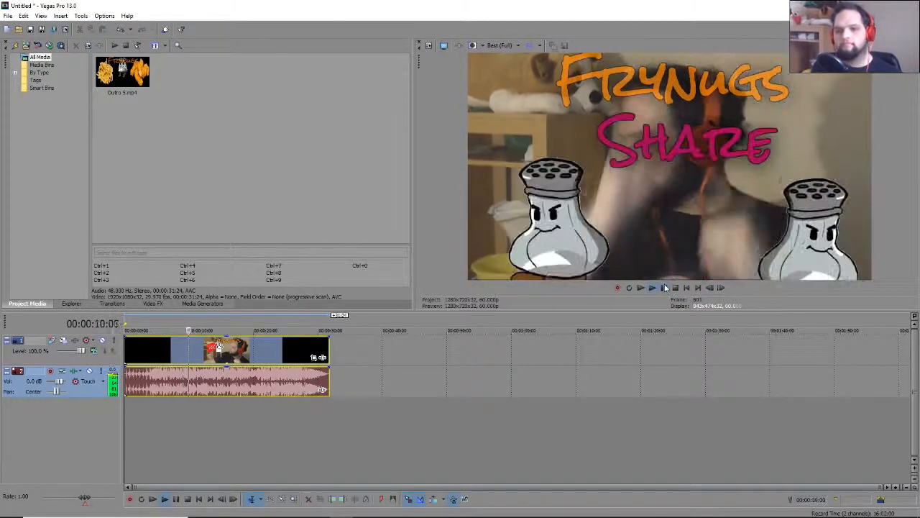
click(685, 288)
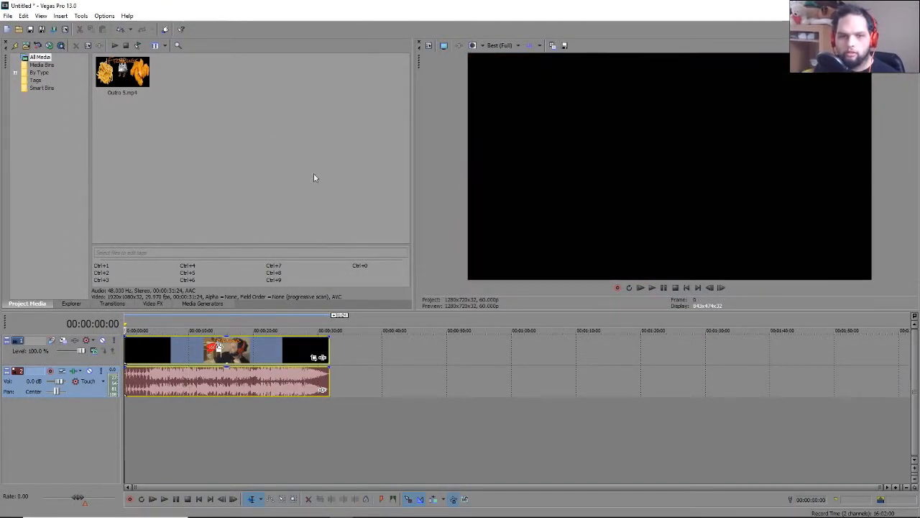
Place the playhead near 8:25 and apply the default Brightness and Contrast effect to the video clip
click(182, 356)
click(152, 303)
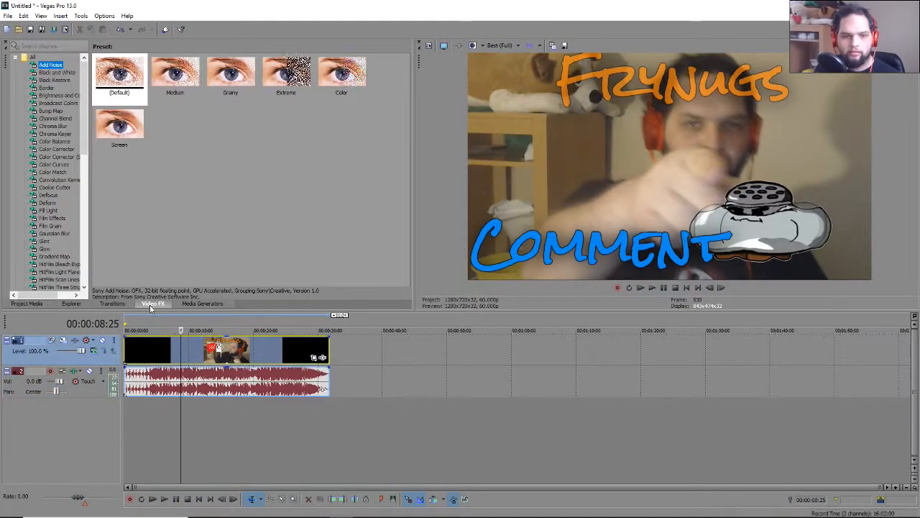
click(59, 95)
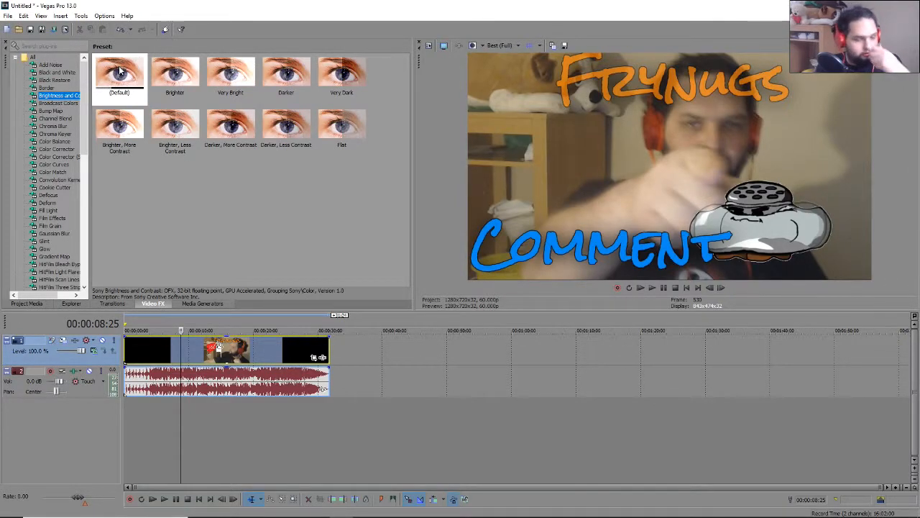
drag(123, 74, 195, 155)
drag(194, 356, 194, 355)
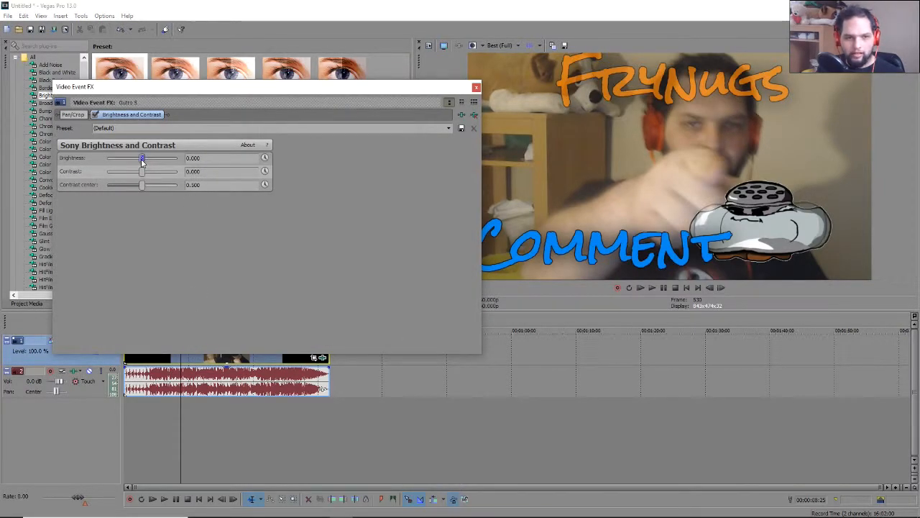
Try a brightness of 0.100 on the clip, reset it to the default and close the effect settings
drag(142, 159, 144, 159)
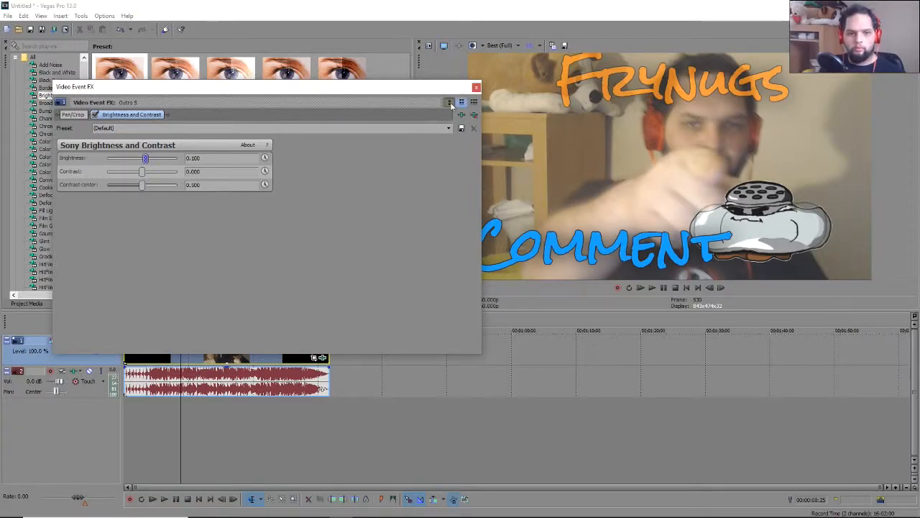
double_click(147, 159)
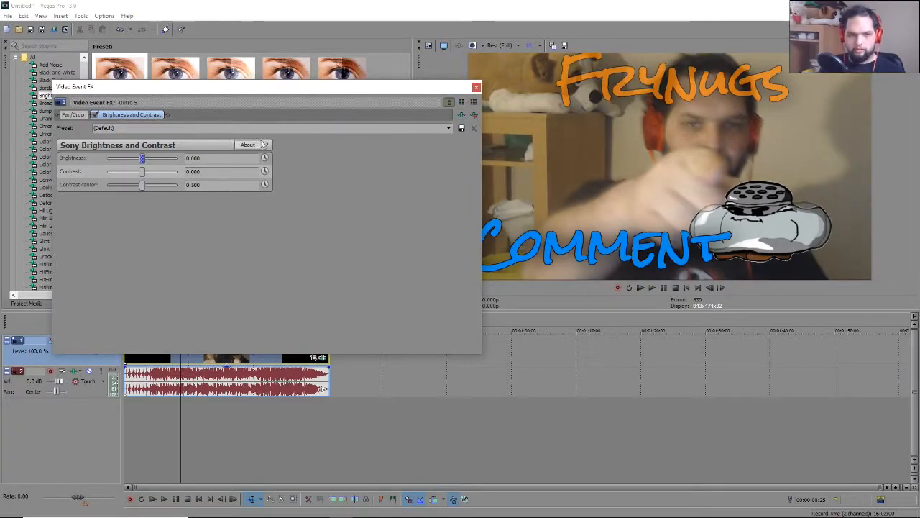
click(475, 88)
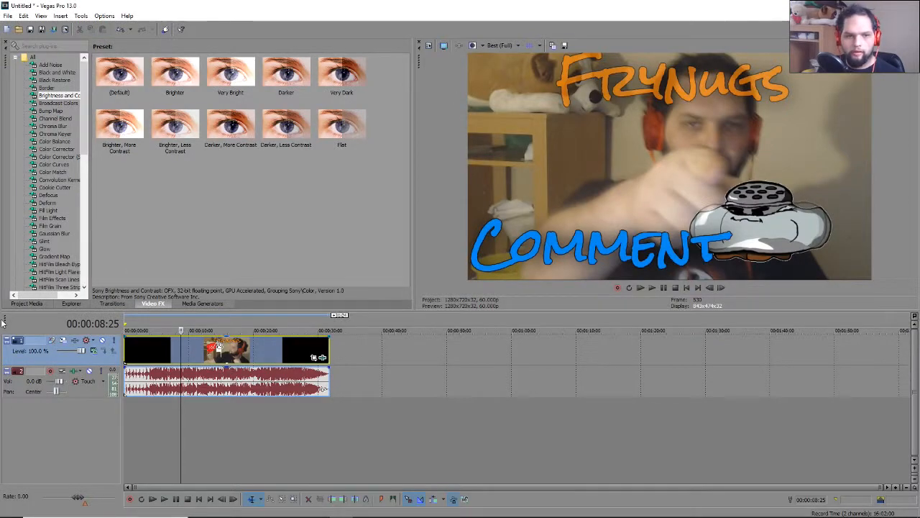
Return to the project media, select the time range of the whole clip and mark it as a region
click(27, 302)
right_click(205, 128)
click(199, 157)
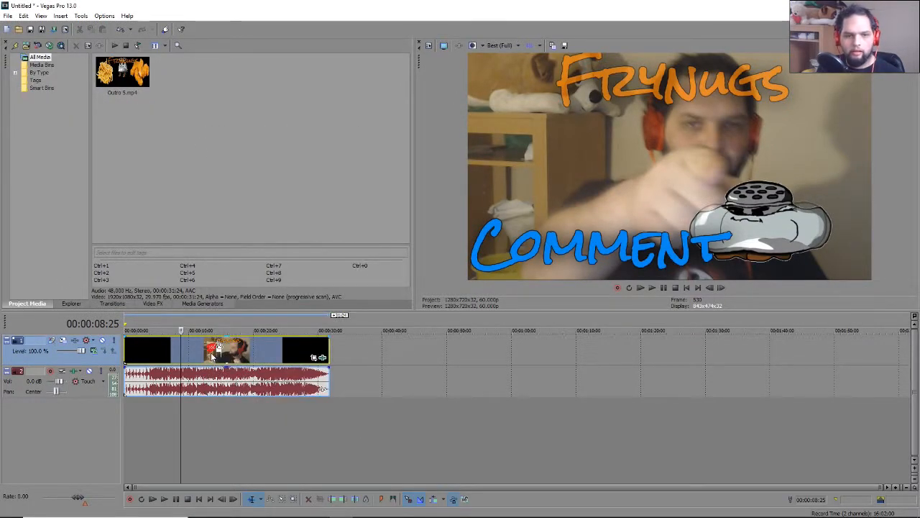
double_click(212, 350)
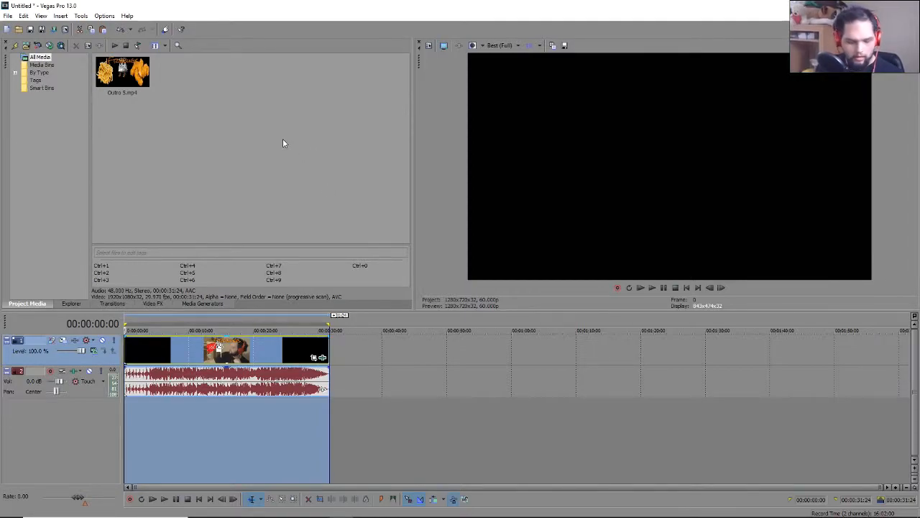
key(r)
key(Return)
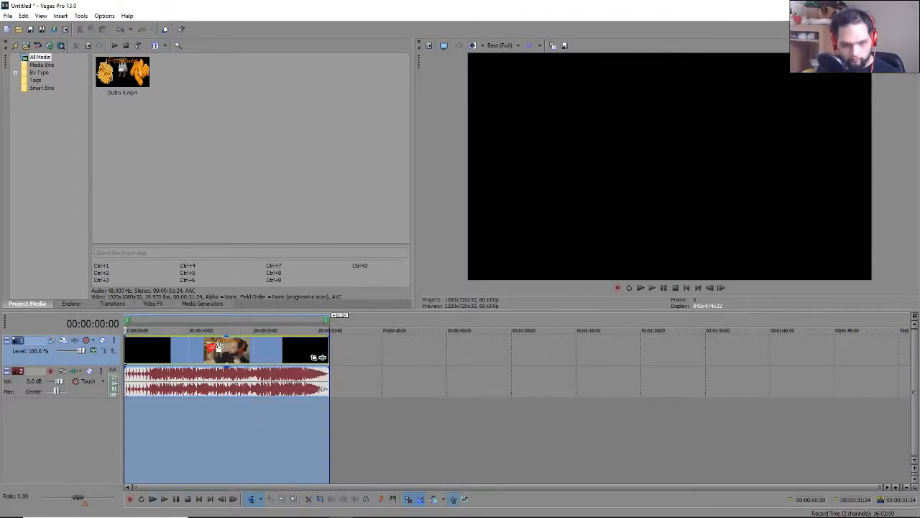
Start rendering the project, list all output formats and check the custom settings of the Sony AVC/MVC Internet 1280x720-30p template
click(7, 15)
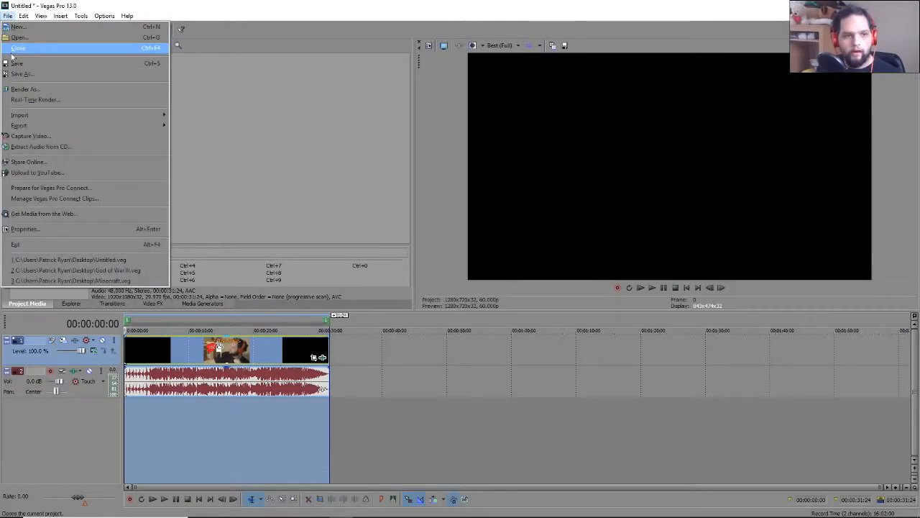
click(26, 89)
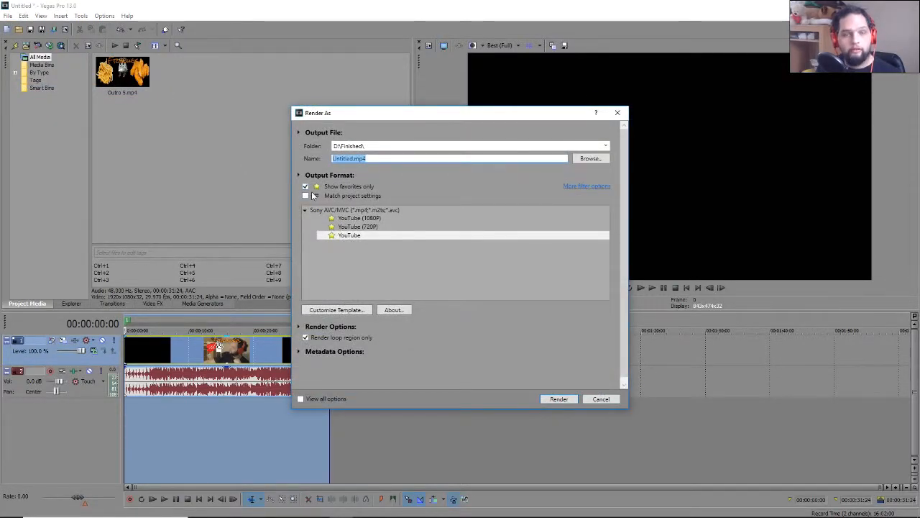
click(305, 187)
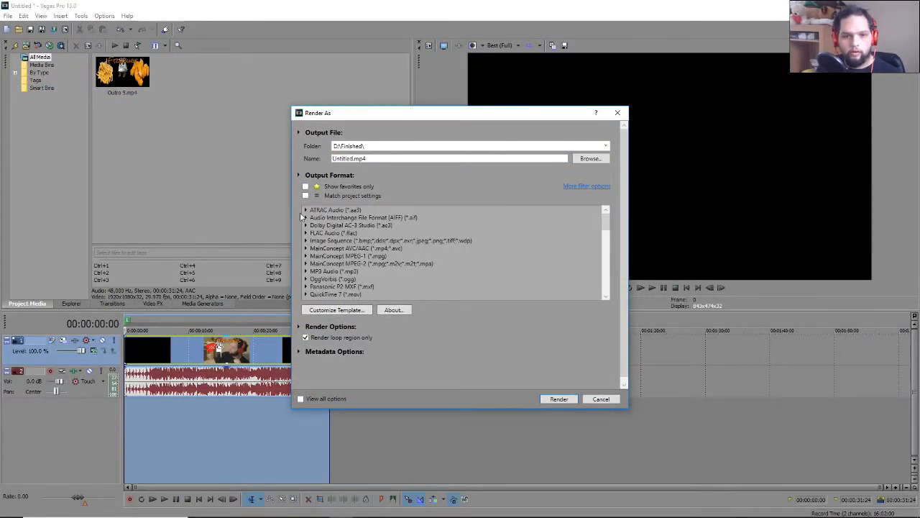
scroll(331, 245, down, 1)
drag(604, 219, 606, 234)
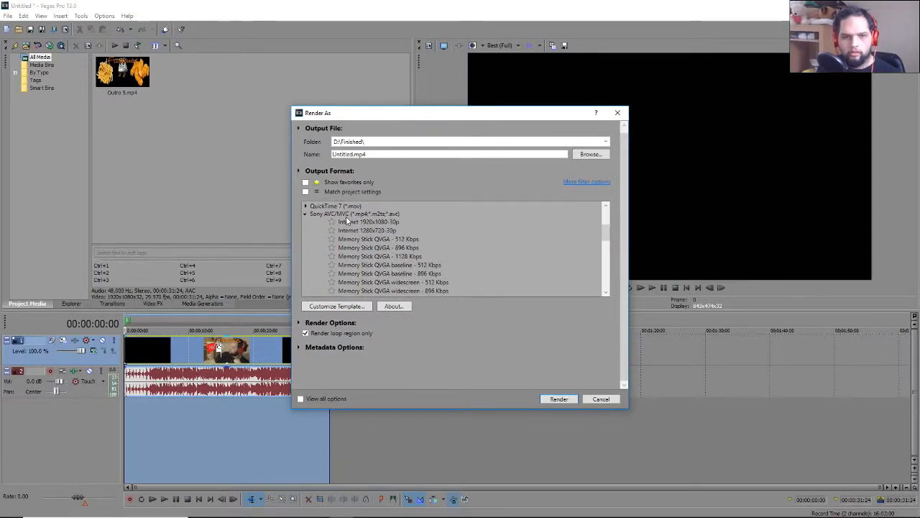
click(338, 308)
click(552, 113)
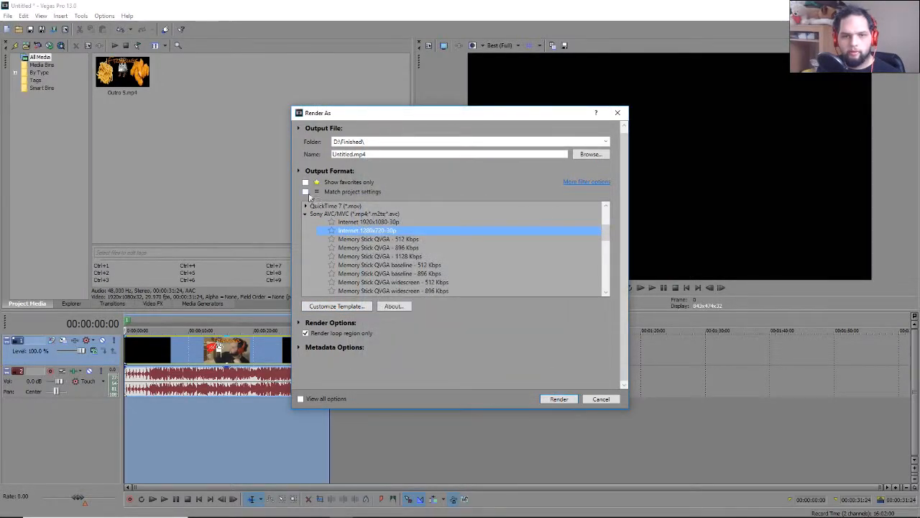
List only favorite templates, open the YouTube template's custom settings and set the frame rate to 59.940 (Double NTSC)
click(306, 183)
click(352, 230)
click(337, 306)
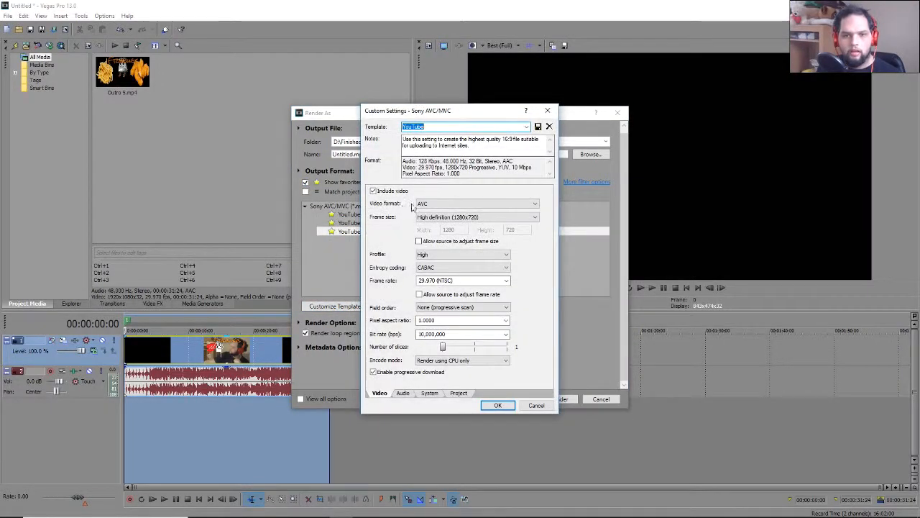
click(459, 282)
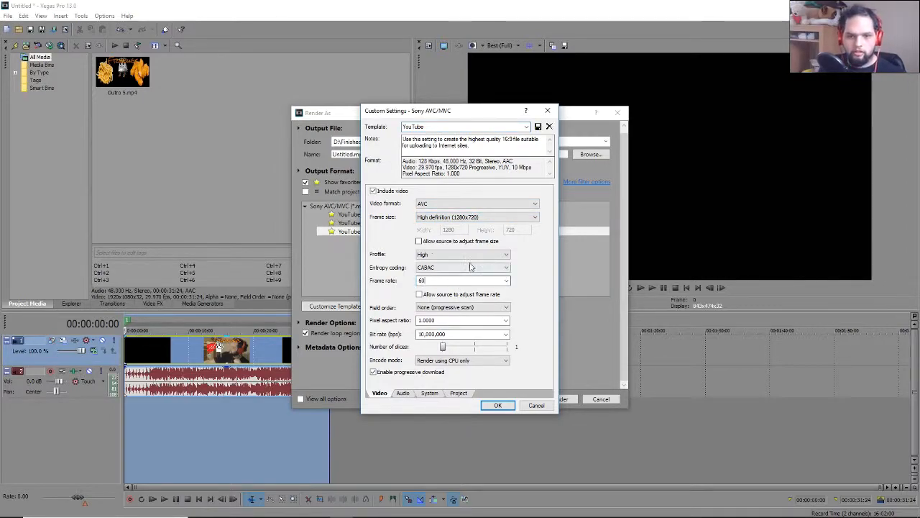
text(60)
click(506, 281)
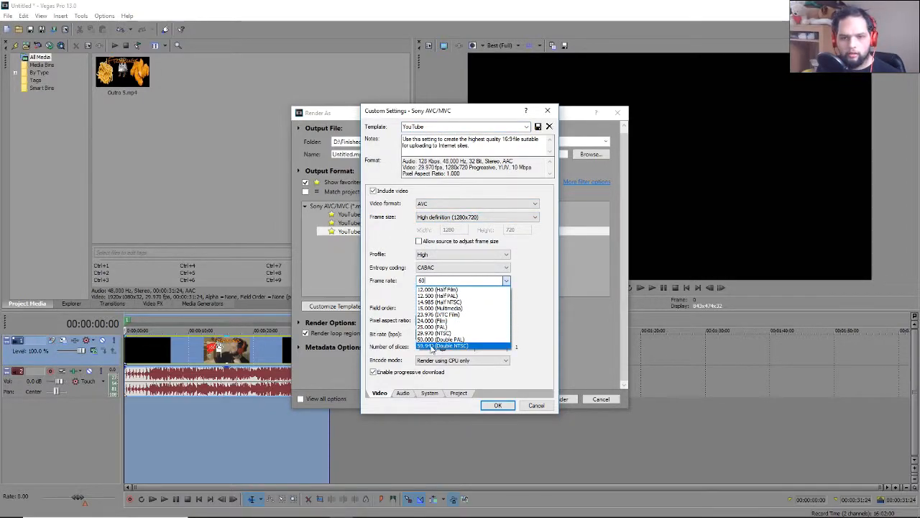
click(446, 341)
click(429, 256)
click(371, 261)
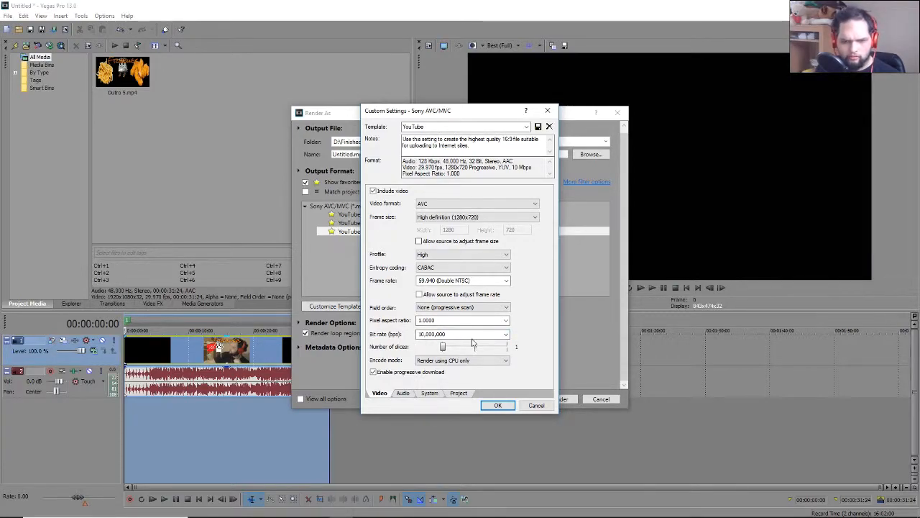
Set the template's audio bit rate to 320,000 bps and check whether a GPU is available for rendering
click(402, 393)
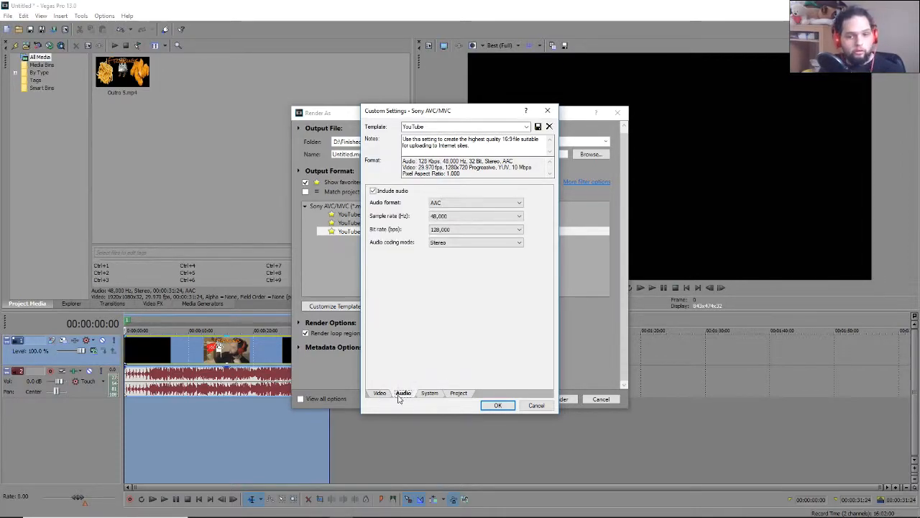
click(437, 229)
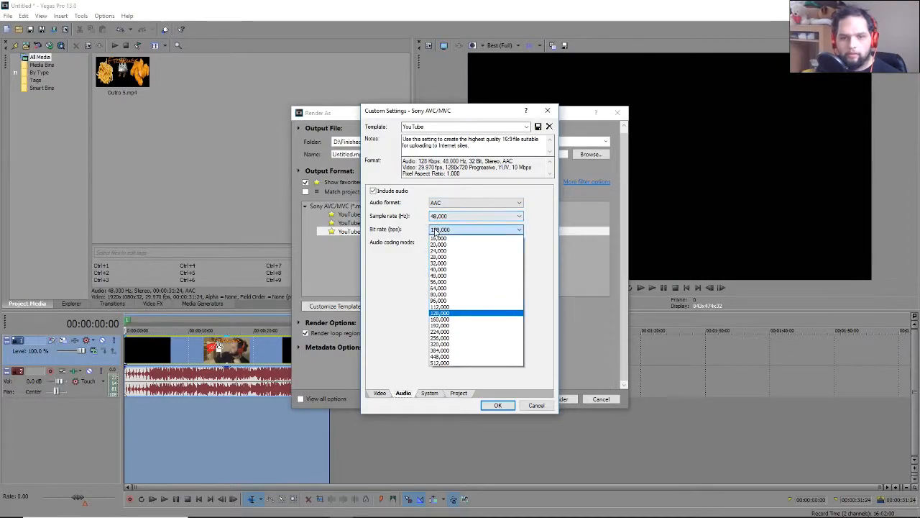
click(450, 344)
click(428, 393)
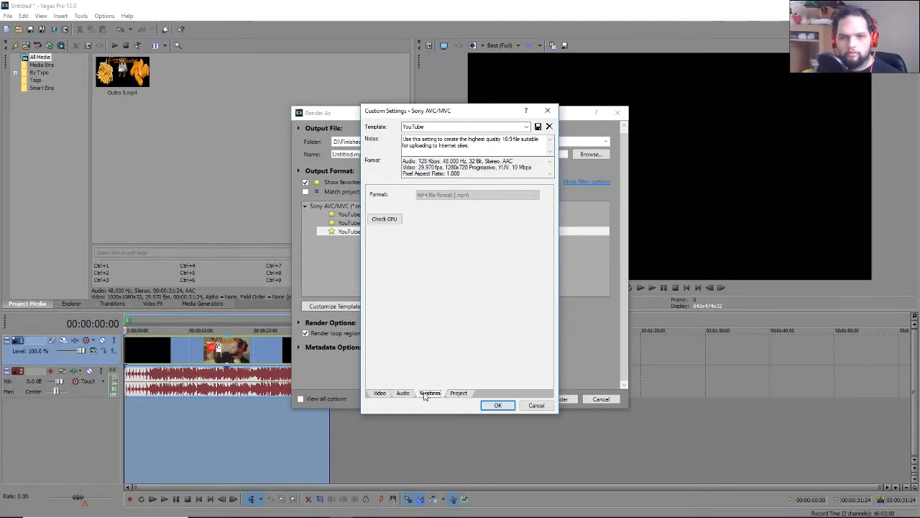
click(398, 221)
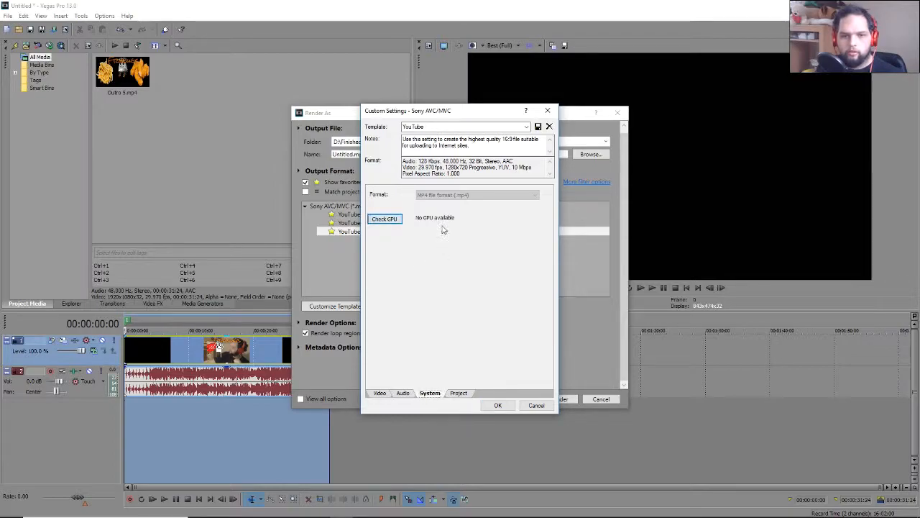
Set the template's video rendering quality to Best and accept the custom settings
click(458, 392)
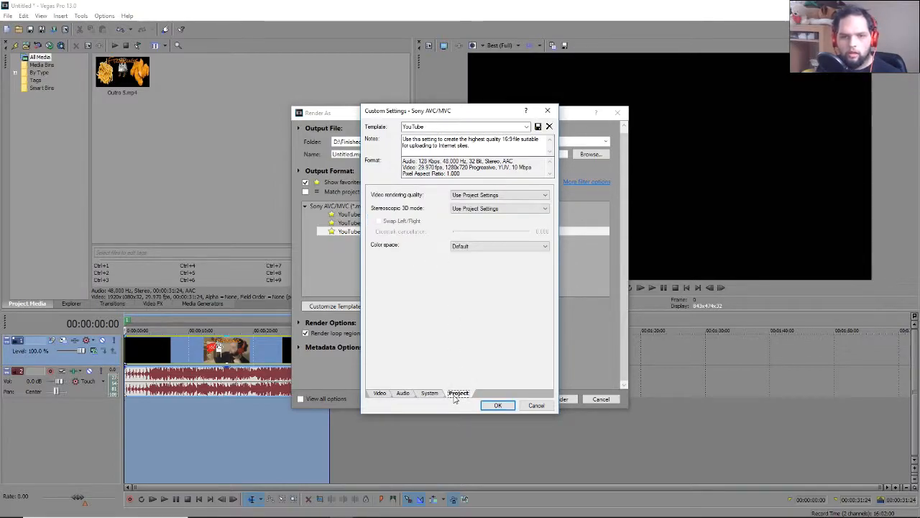
click(464, 195)
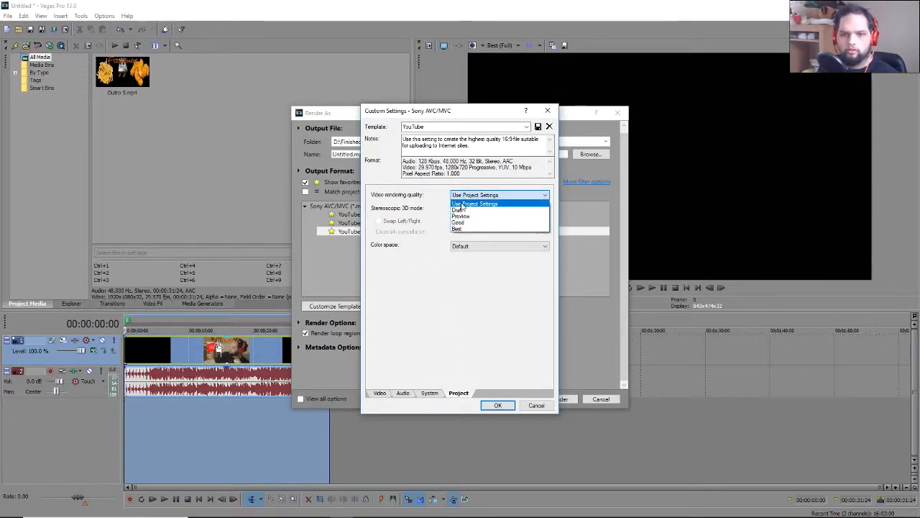
click(457, 228)
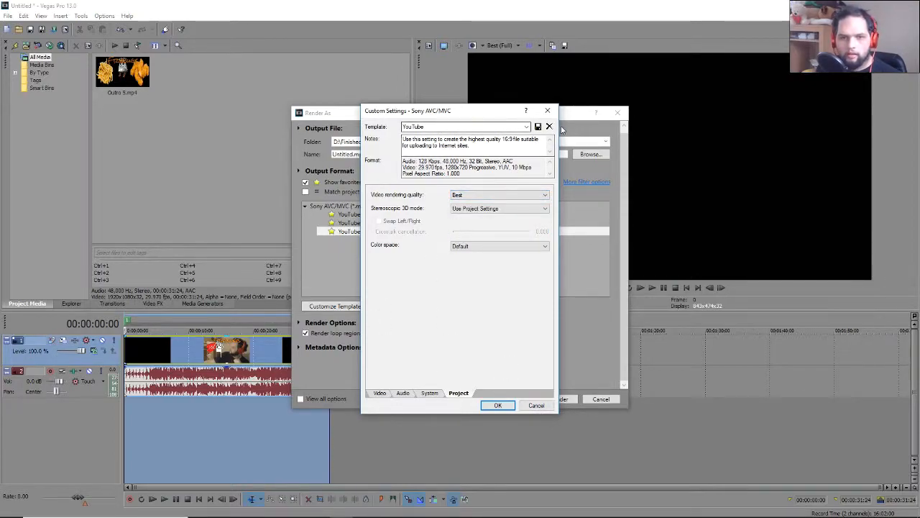
click(496, 405)
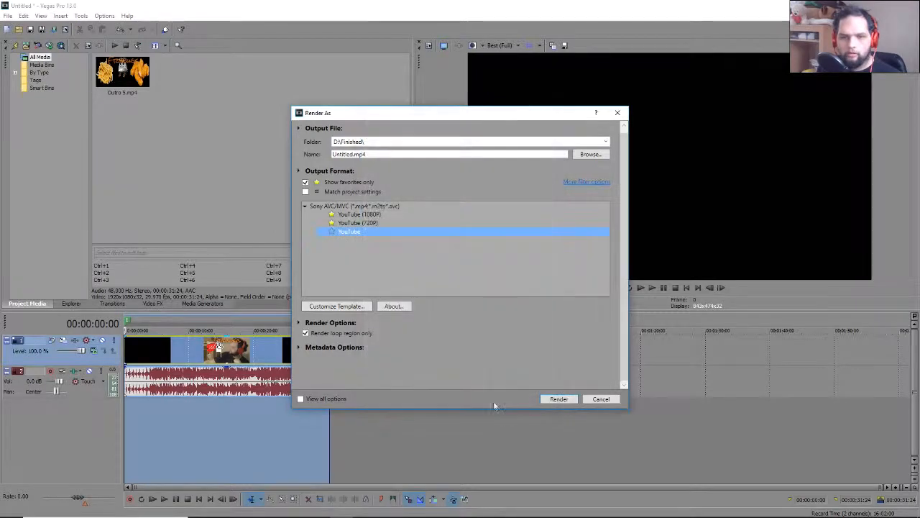
Review the favorites filter, YouTube template and loop-region option, and close the render settings without rendering
click(305, 183)
click(305, 182)
click(356, 232)
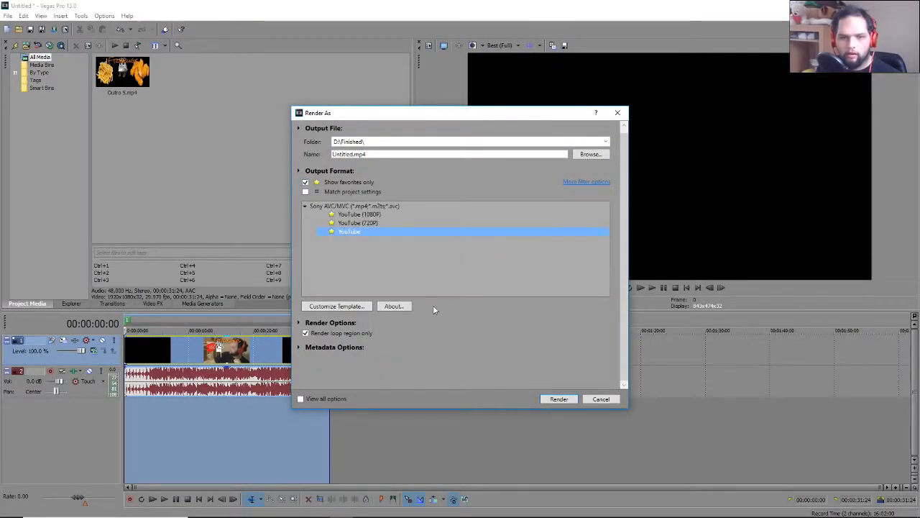
click(321, 334)
click(321, 334)
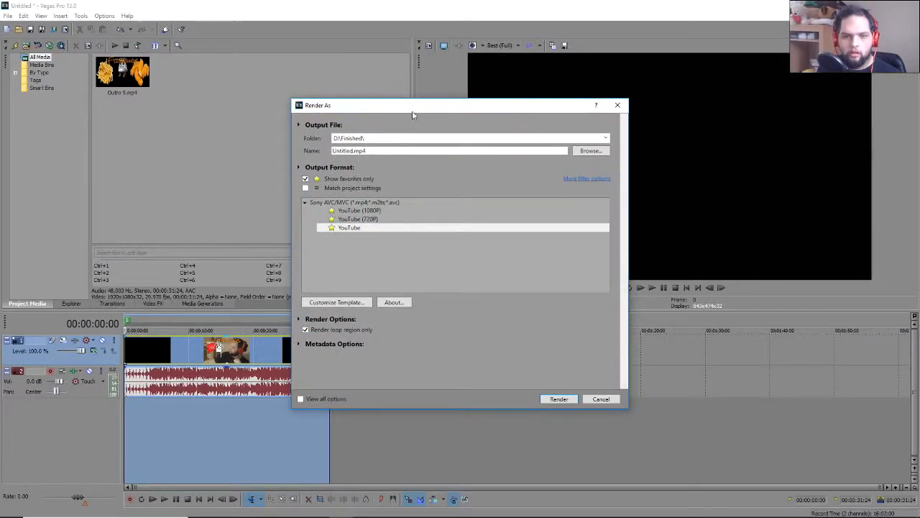
drag(367, 108, 482, 77)
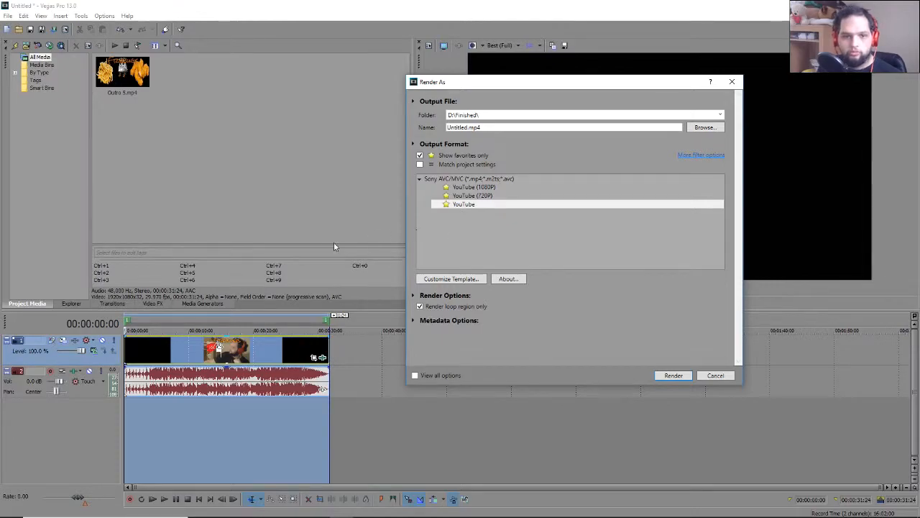
drag(503, 82, 353, 94)
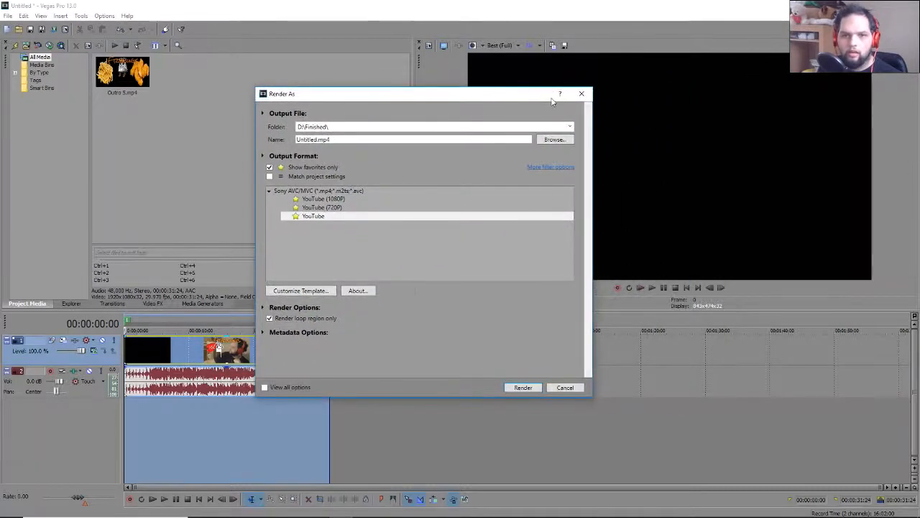
click(582, 94)
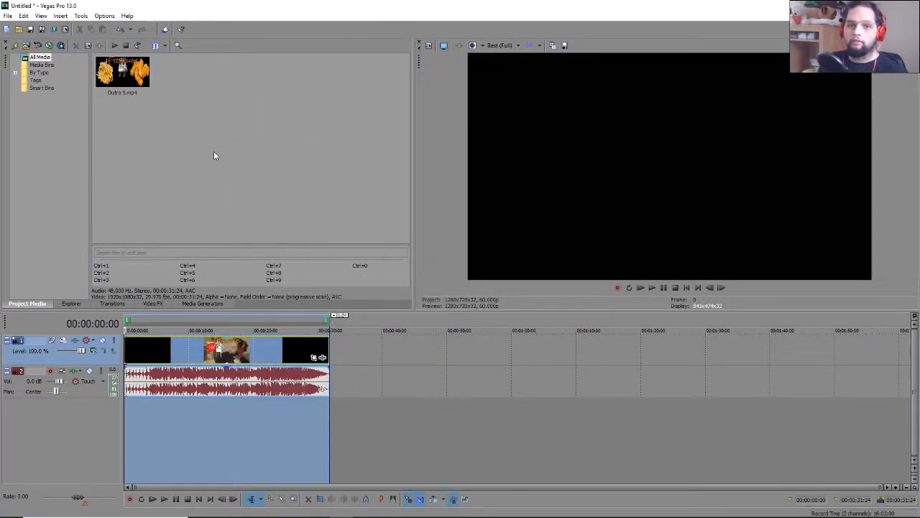
Delete the region that spans the whole clip on the timeline
click(80, 15)
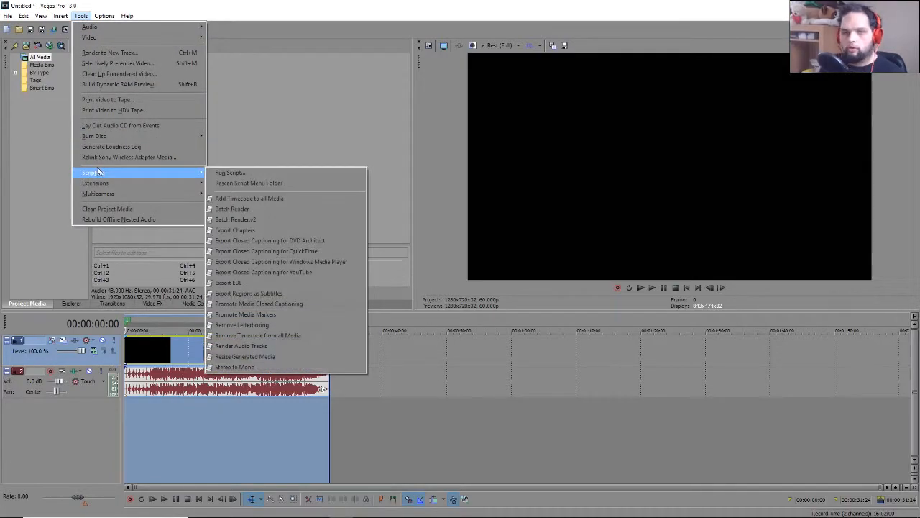
click(240, 129)
click(210, 357)
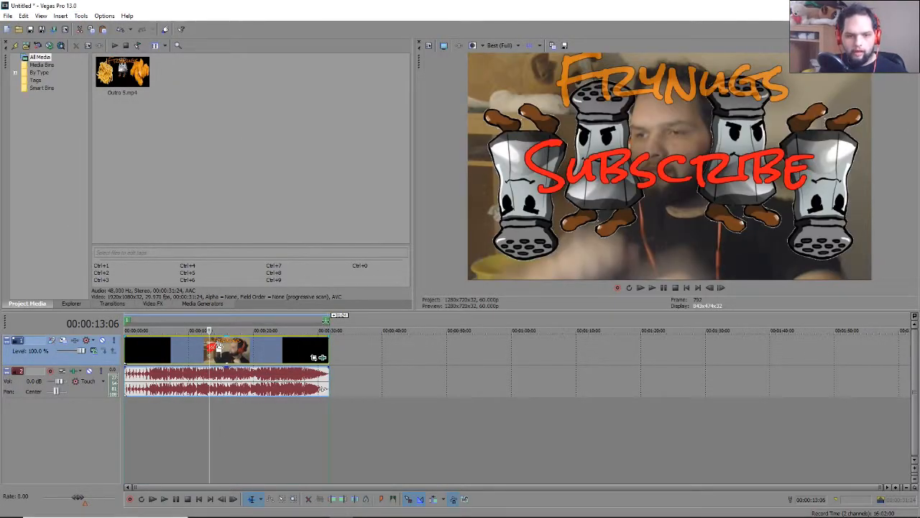
right_click(329, 321)
click(345, 362)
Split the clip at 16:23 and mark each of the two parts as its own region
double_click(198, 349)
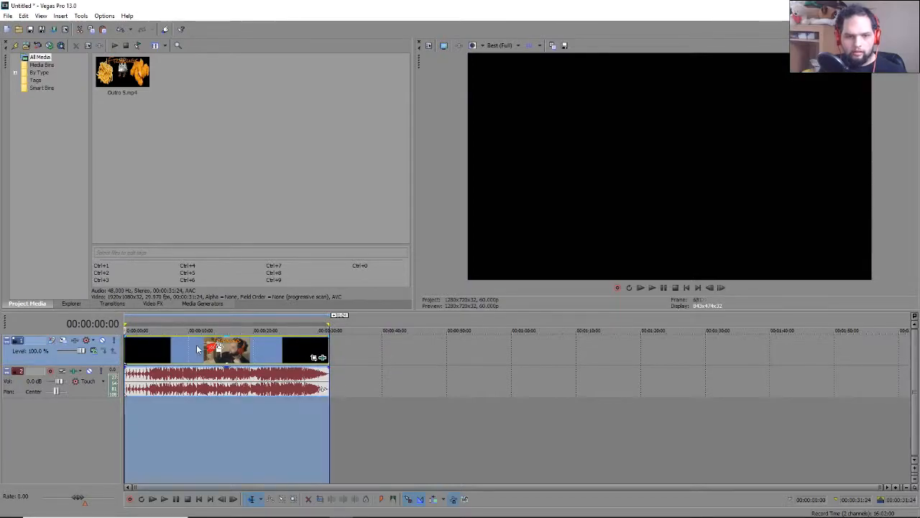
drag(329, 324, 233, 352)
key(s)
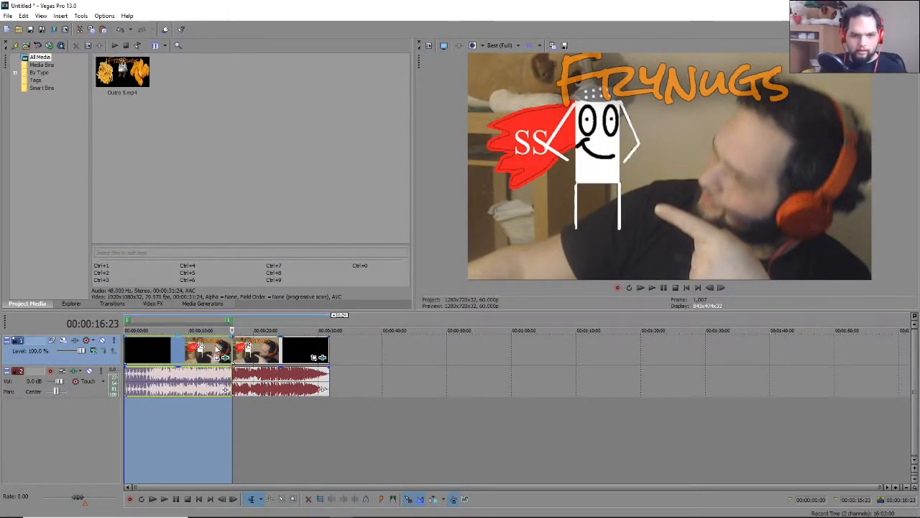
double_click(272, 350)
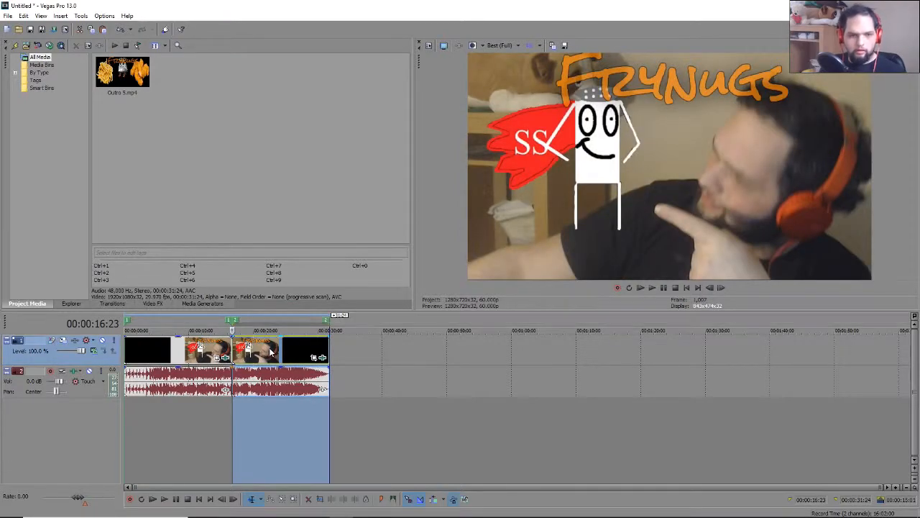
Run the Batch Render script and set its base file name to Untitled_ in the D:\Finished folder
click(81, 15)
mouse_move(103, 171)
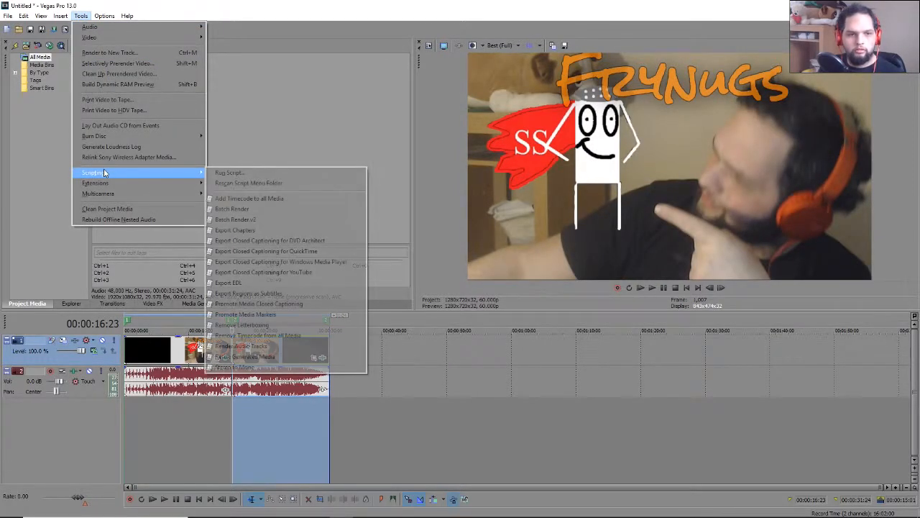
click(225, 209)
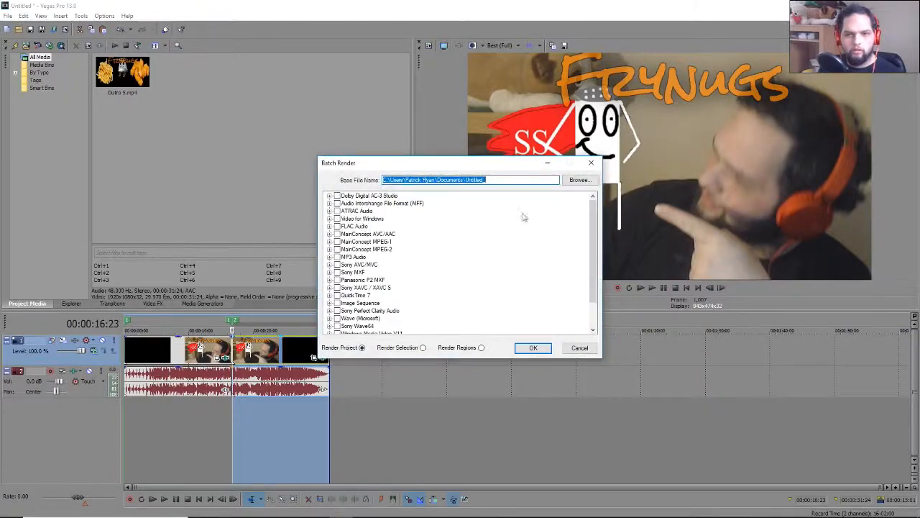
click(579, 180)
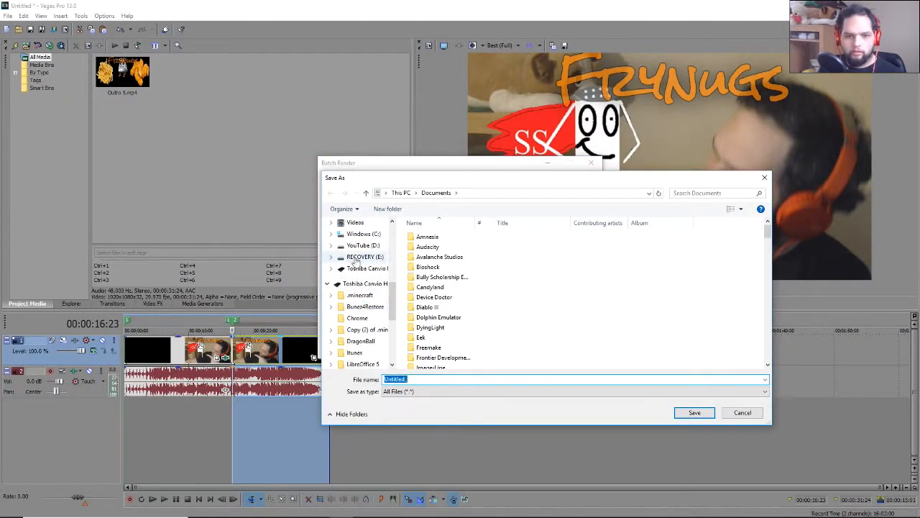
click(363, 245)
double_click(702, 261)
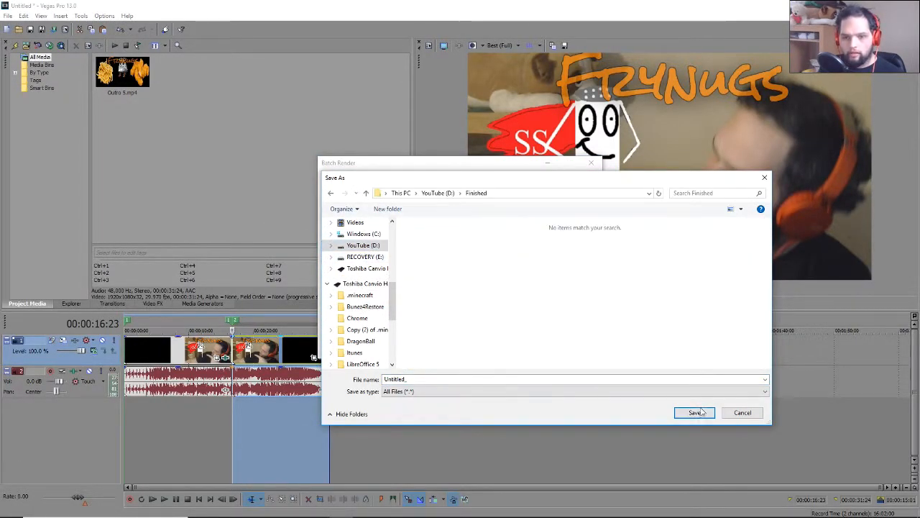
click(697, 413)
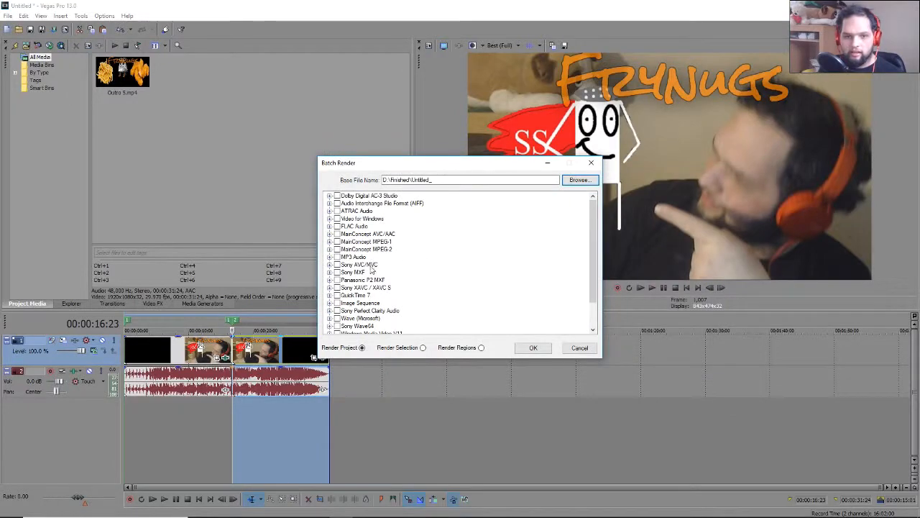
Start a batch render of the regions with the Sony AVC/MVC YouTube template, and cancel the rendering
click(329, 265)
scroll(404, 276, down, 3)
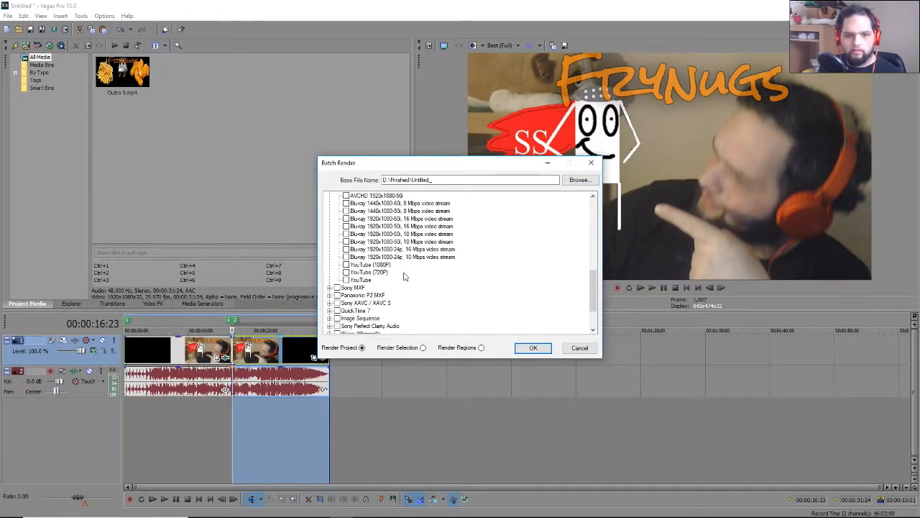
click(481, 347)
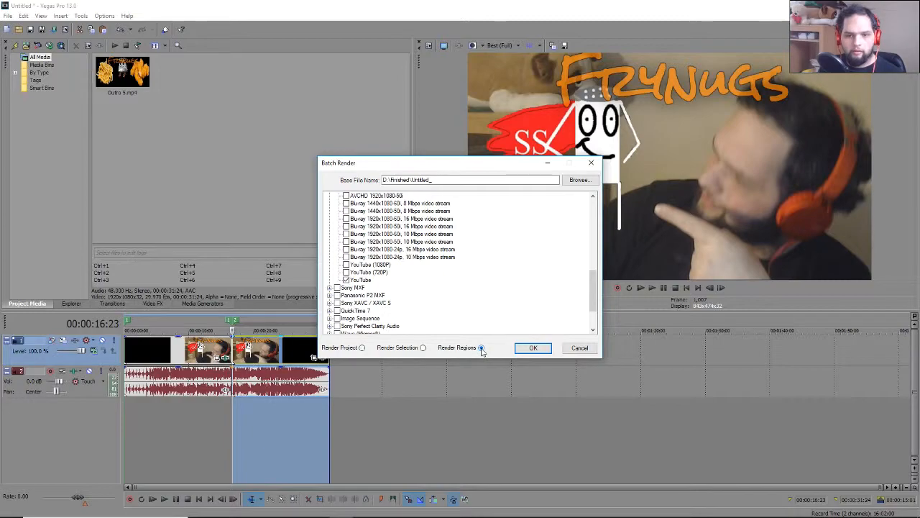
click(532, 347)
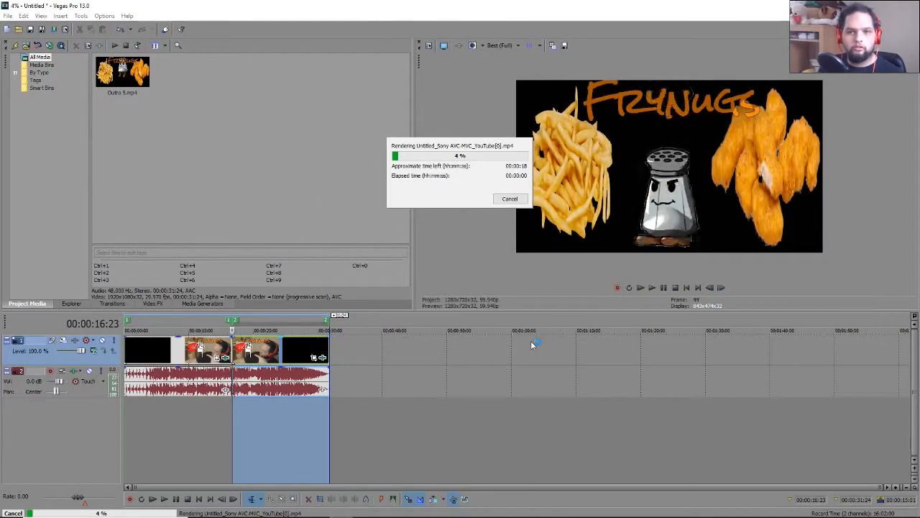
click(513, 200)
Disable resampling in the properties of the first part of the video clip
click(153, 352)
right_click(153, 358)
click(173, 354)
click(403, 164)
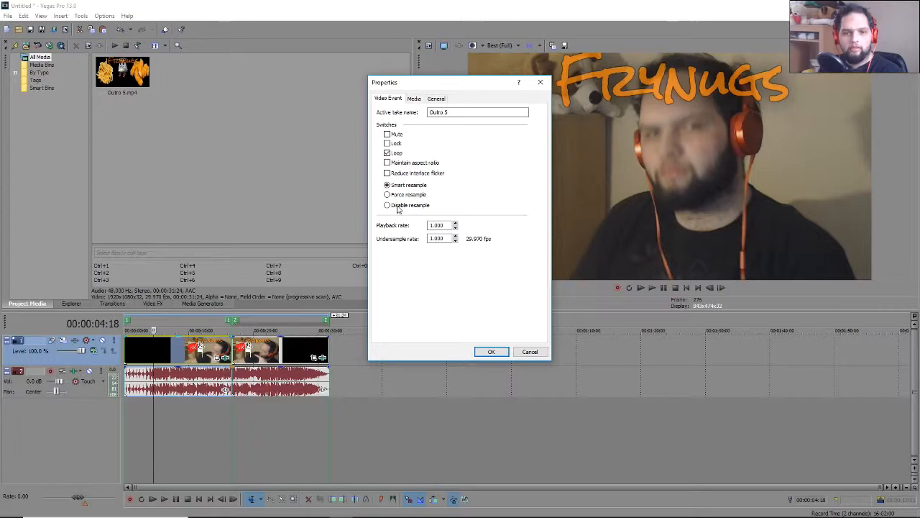
click(499, 352)
Disable resampling in the properties of the second part of the video clip
right_click(262, 350)
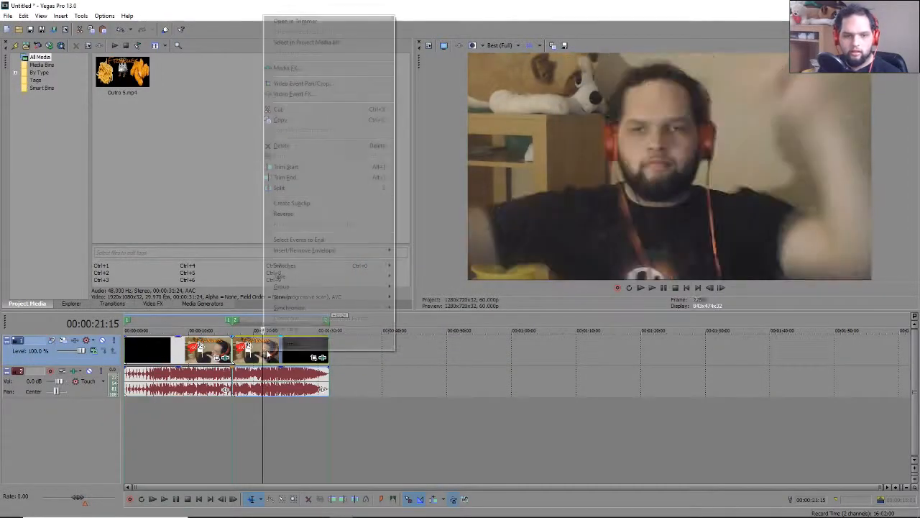
click(282, 346)
click(388, 205)
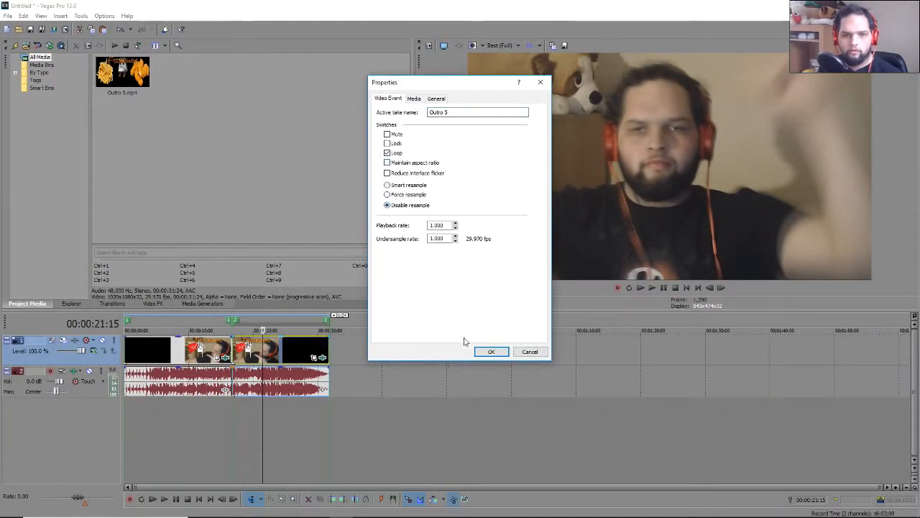
click(489, 351)
Minimize the video editor and switch back to the Action! recorder
click(908, 6)
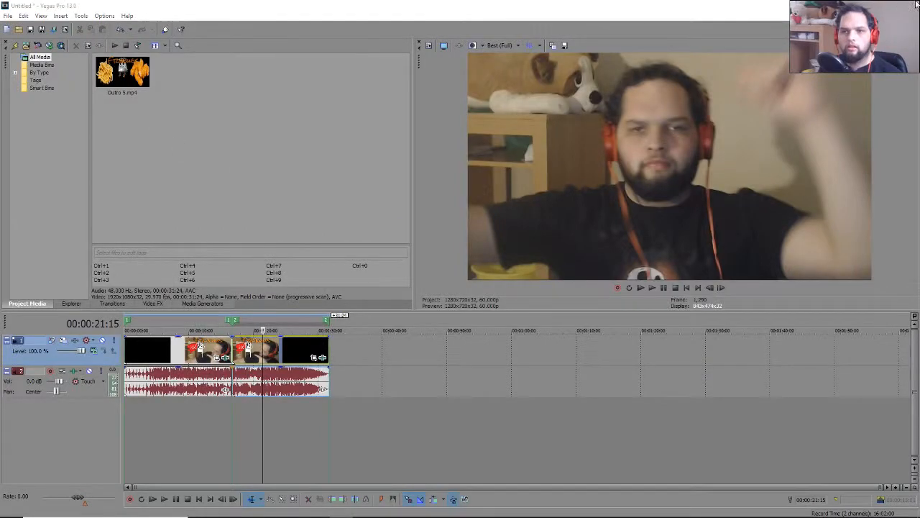
click(466, 208)
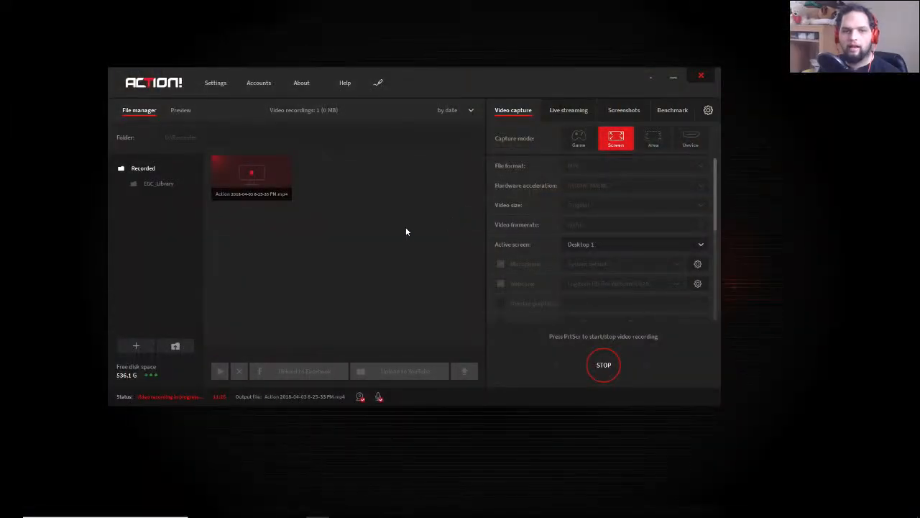